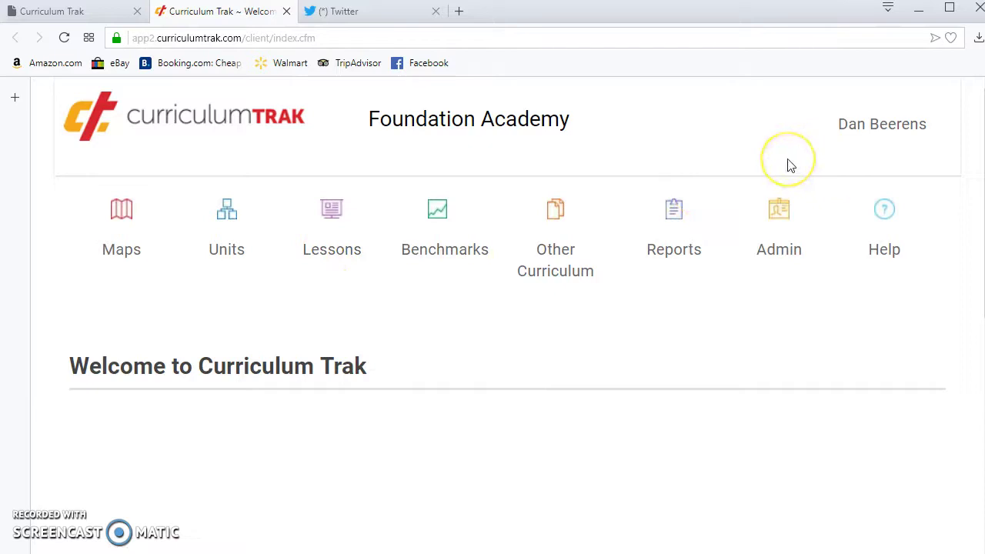
Open the admin page for viewing the lessons of all teachers.
click(790, 234)
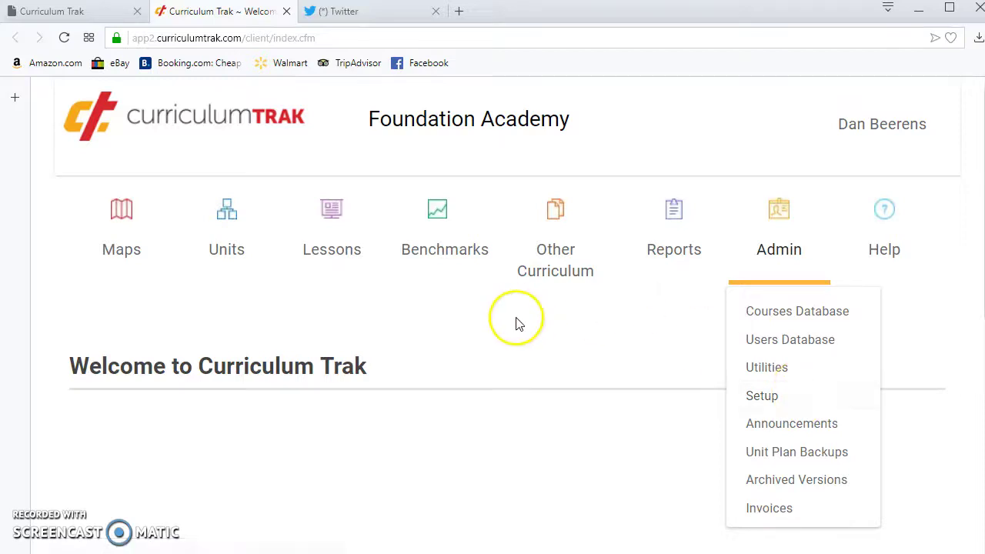
click(336, 248)
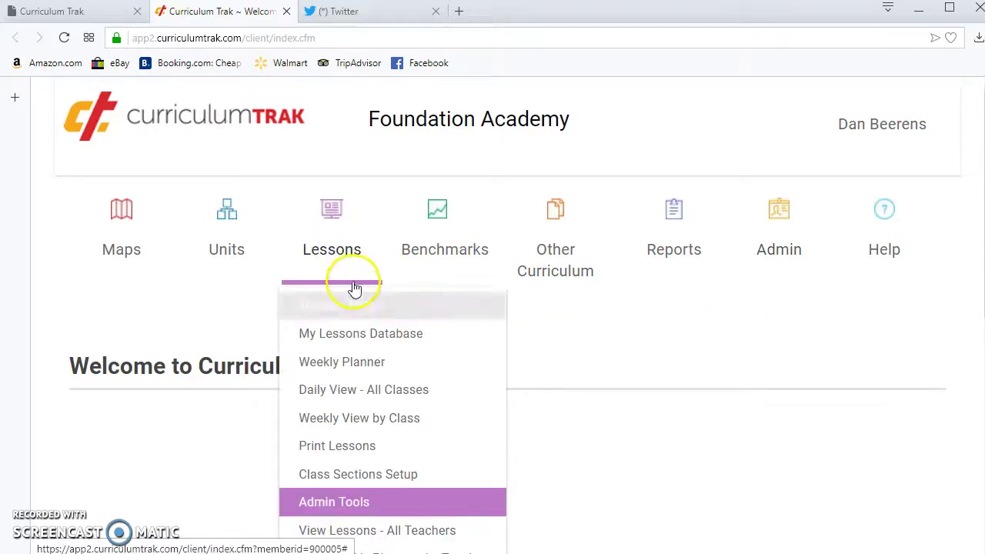
scroll(407, 226, down, 1)
click(407, 245)
scroll(407, 245, down, 1)
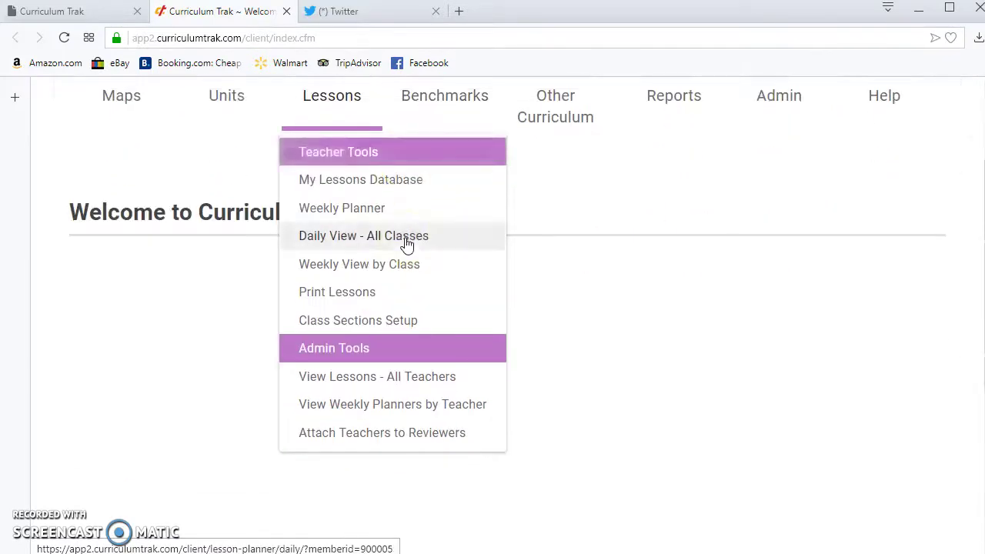
click(354, 382)
Select the fourth-grade English teacher as the teacher and English 4 as the class to list that teacher's lessons.
click(413, 451)
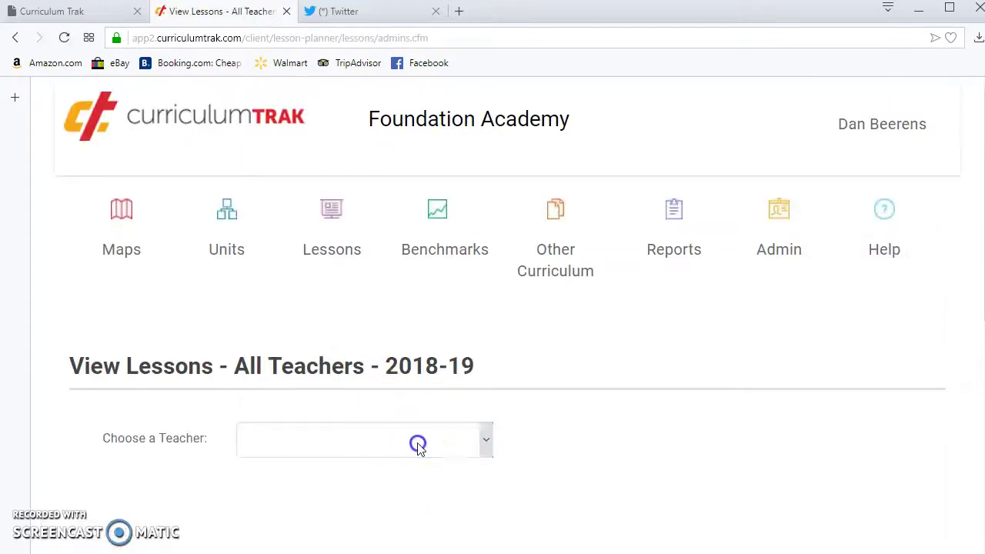
drag(488, 147, 473, 257)
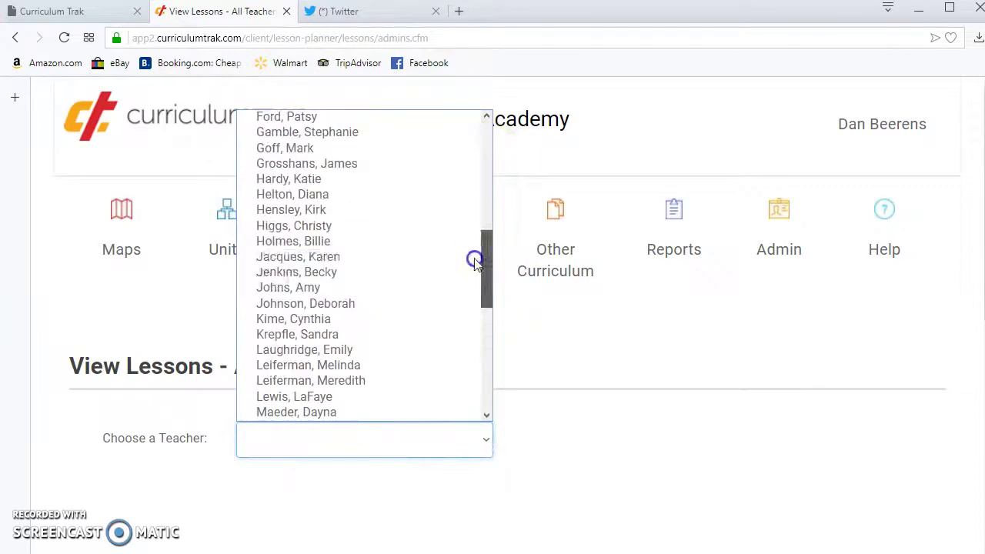
click(297, 197)
click(376, 497)
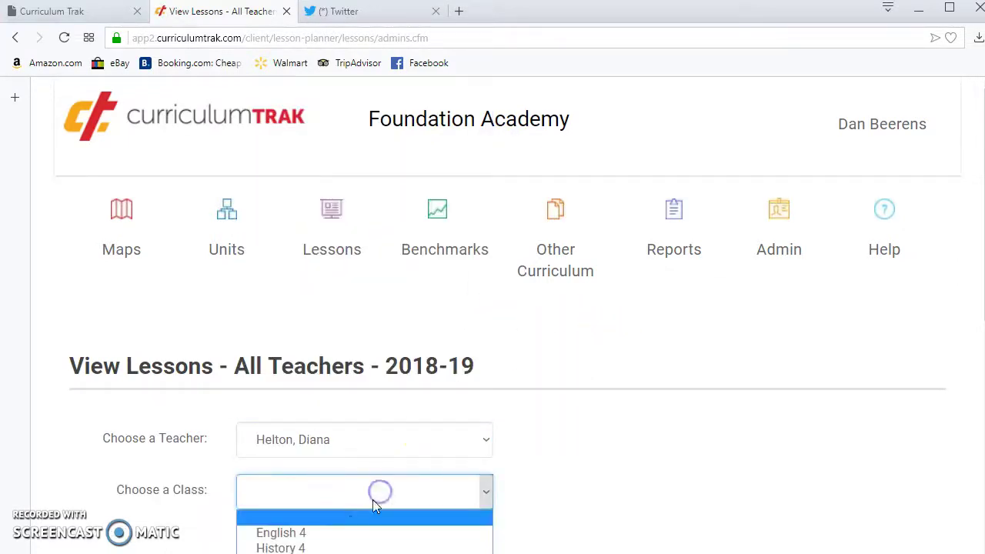
click(319, 536)
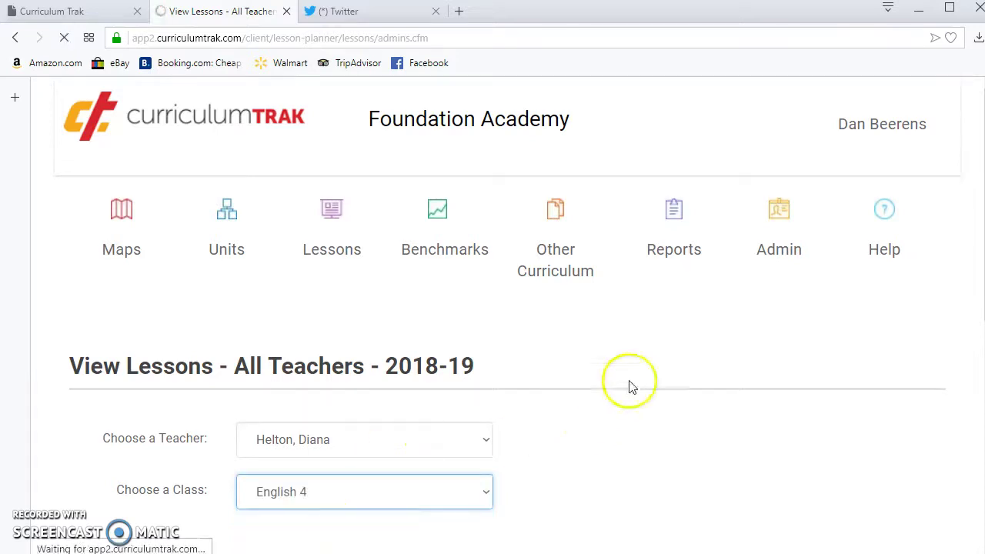
View the printable version of the lesson "4.3 Figures of Speech: Similes, Metaphors, and Personifications" and close it.
scroll(493, 308, down, 12)
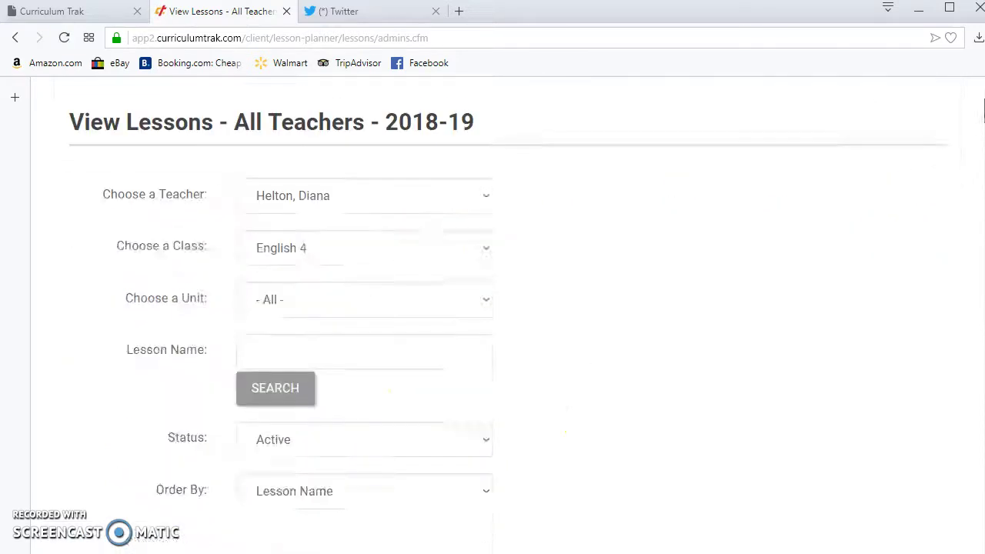
mouse_move(983, 138)
mouse_down()
mouse_move(981, 231)
mouse_move(976, 104)
mouse_move(977, 125)
mouse_up()
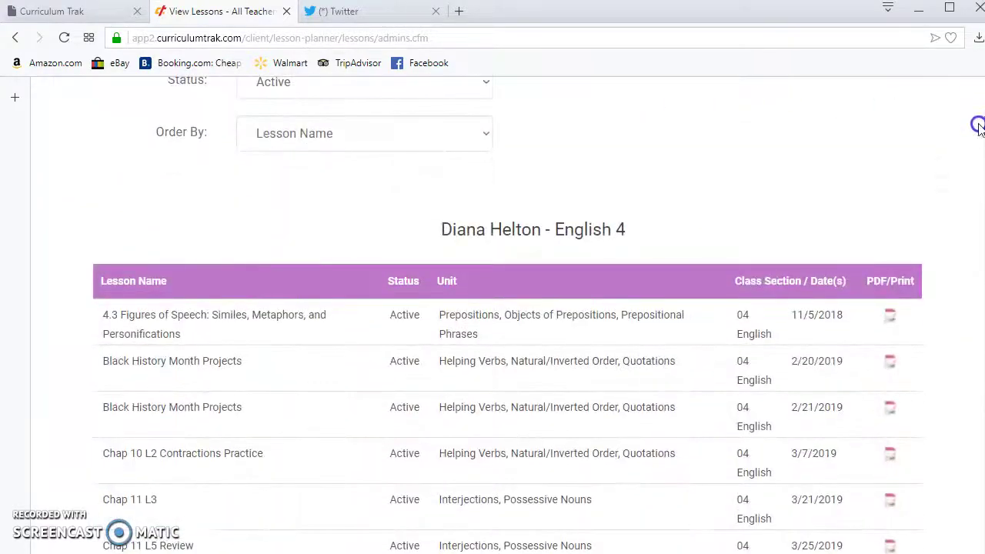
click(890, 320)
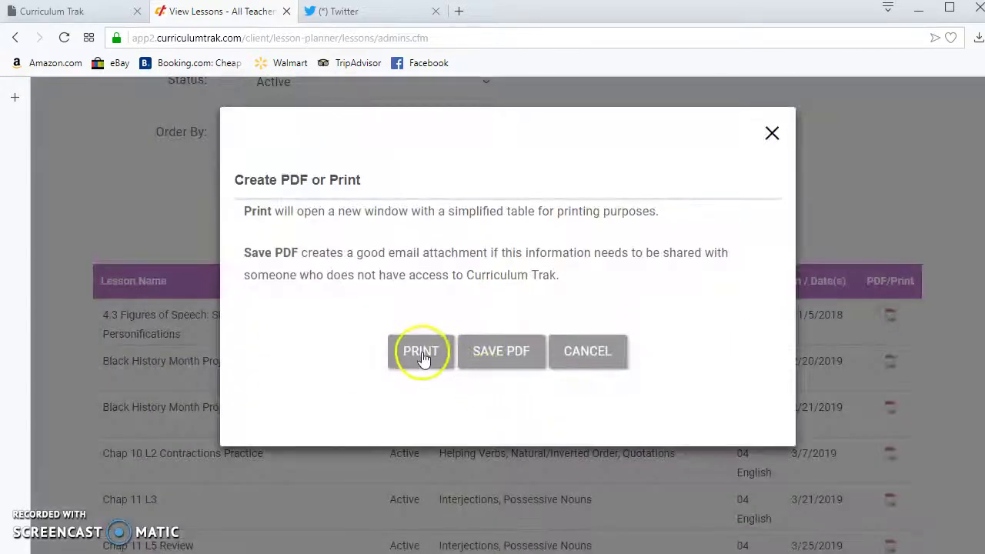
click(421, 352)
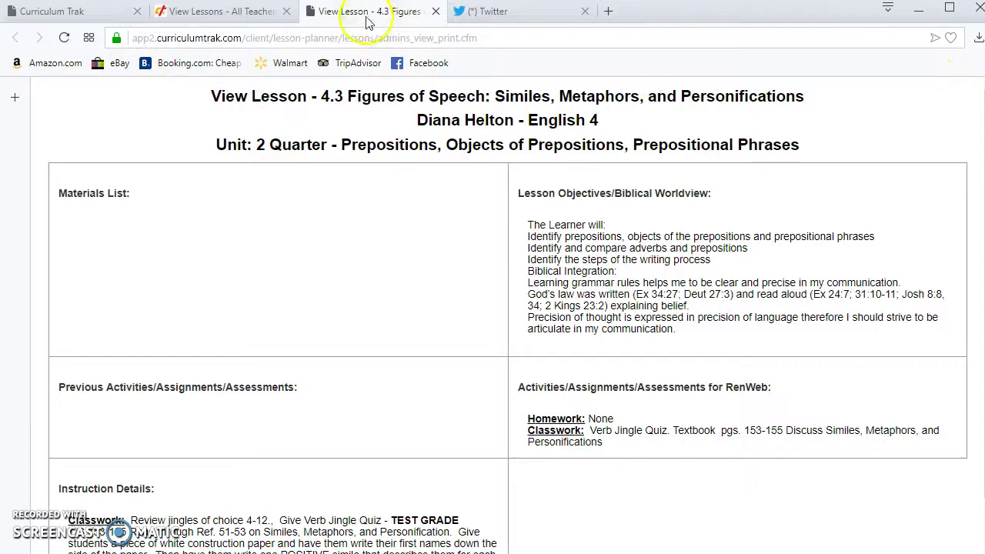
click(432, 13)
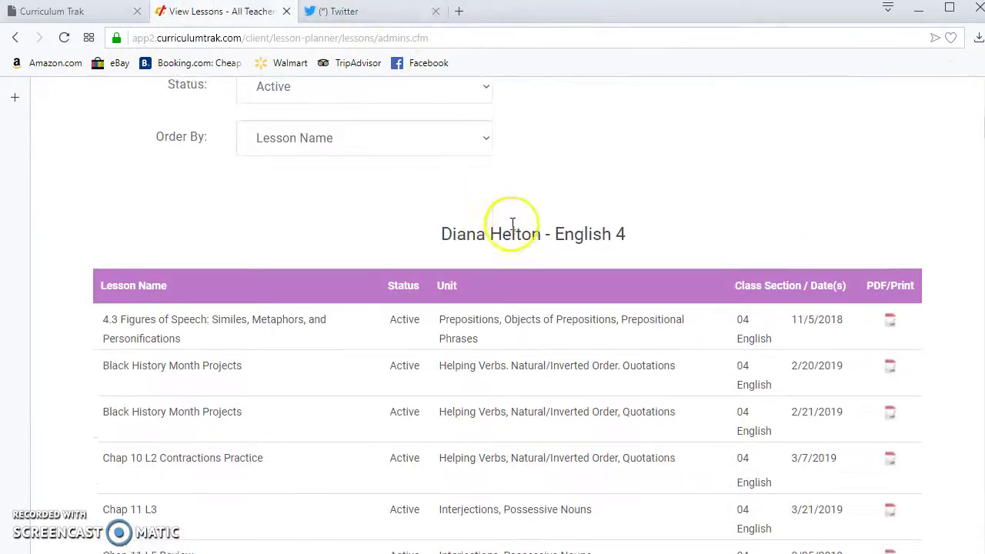
Open the admin page for viewing weekly planners by teacher.
scroll(510, 220, up, 9)
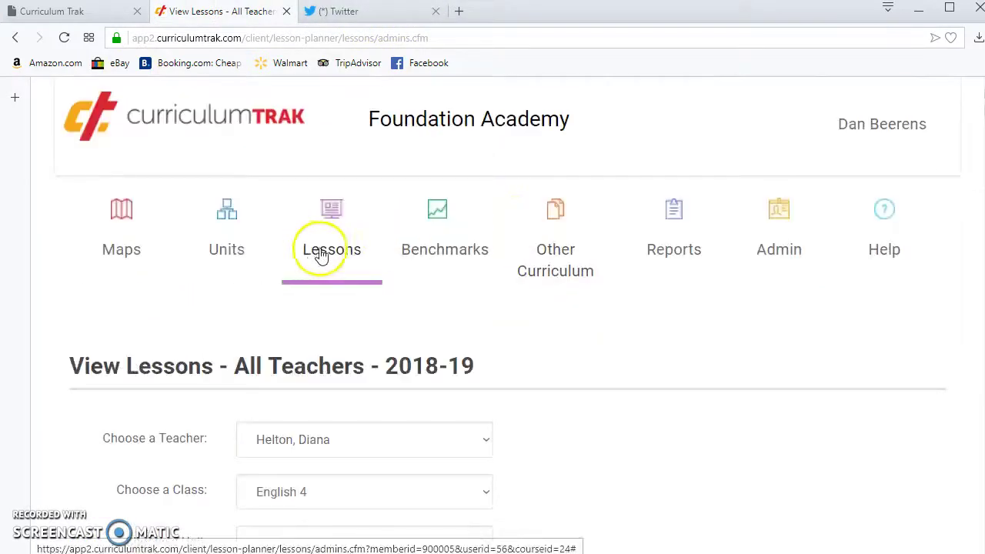
scroll(384, 259, down, 1)
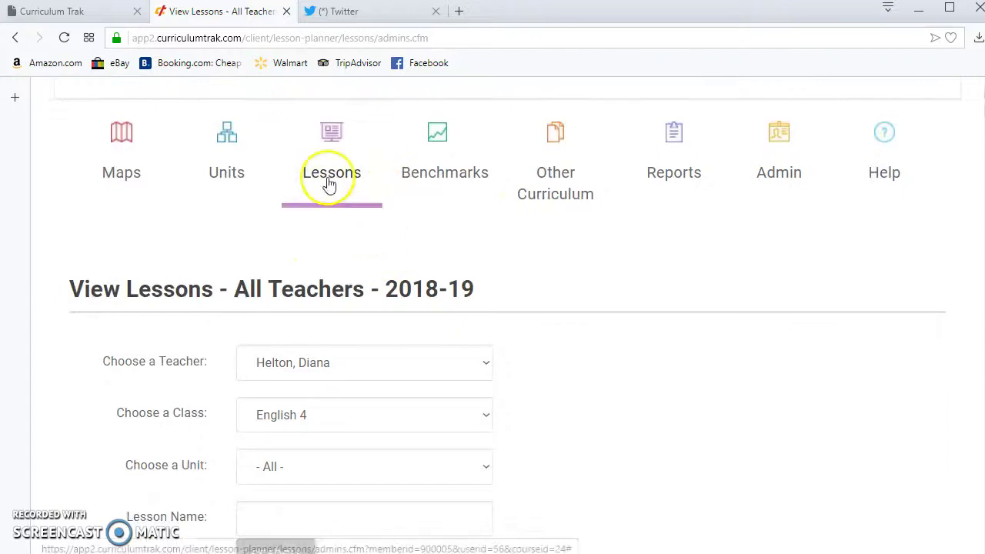
mouse_move(328, 165)
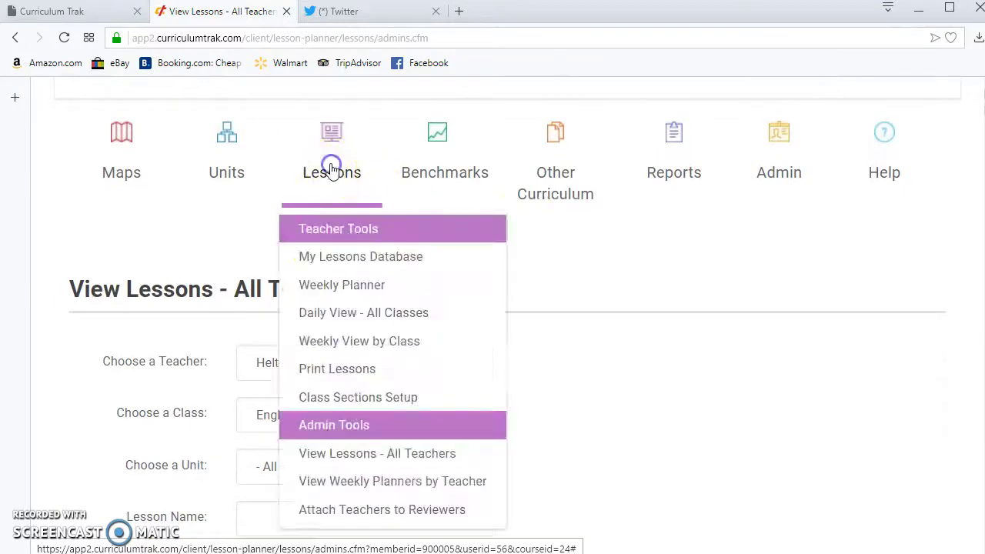
click(373, 485)
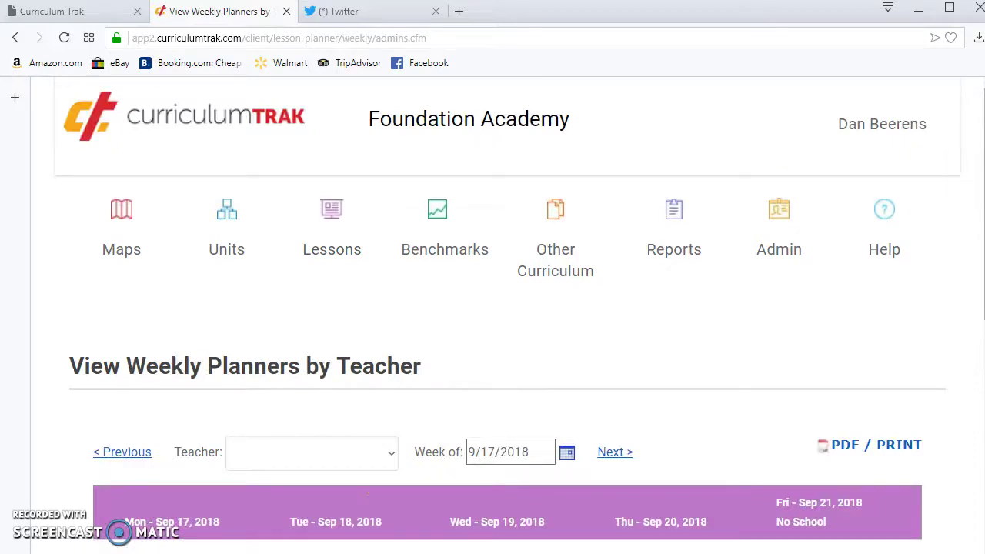
Display the first-listed teacher's weekly planner for the week of 9/17/2018.
scroll(492, 346, down, 3)
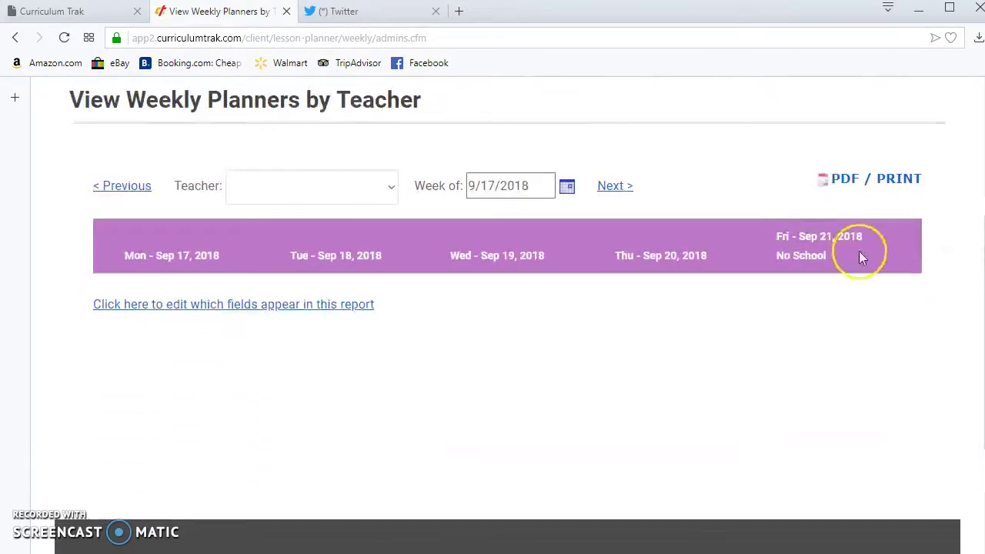
click(284, 186)
click(278, 227)
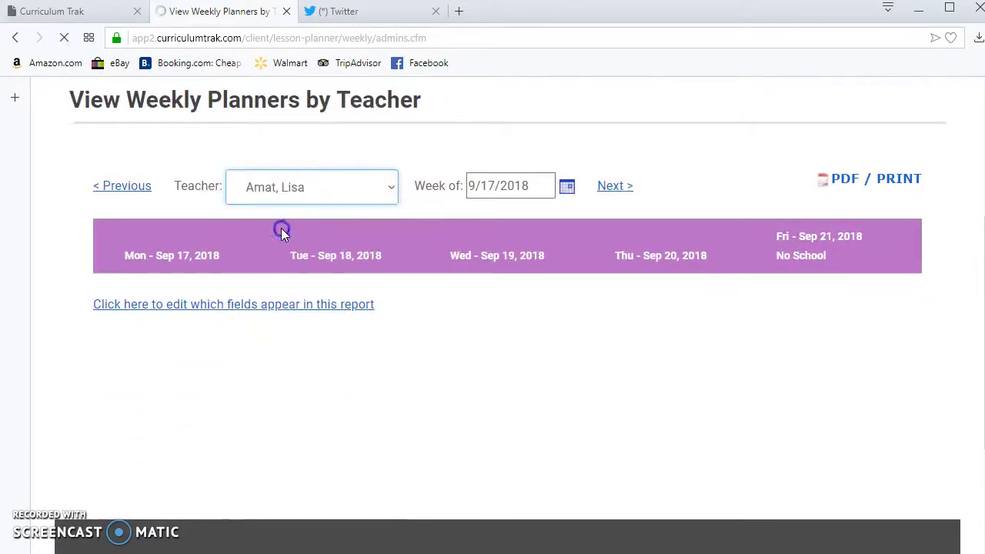
scroll(387, 287, down, 3)
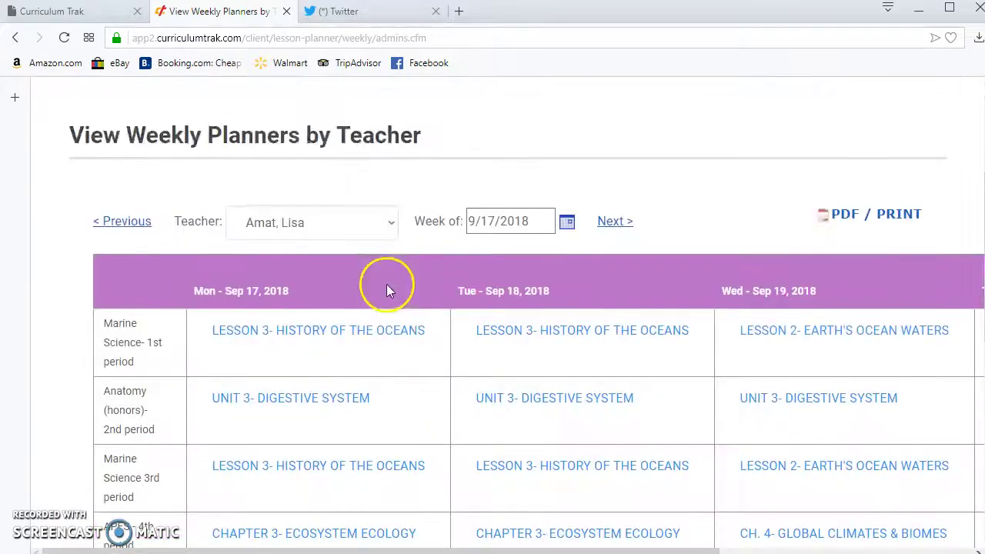
Switch the weekly planner to the second-listed teacher and look over that week's lessons.
click(340, 231)
click(314, 280)
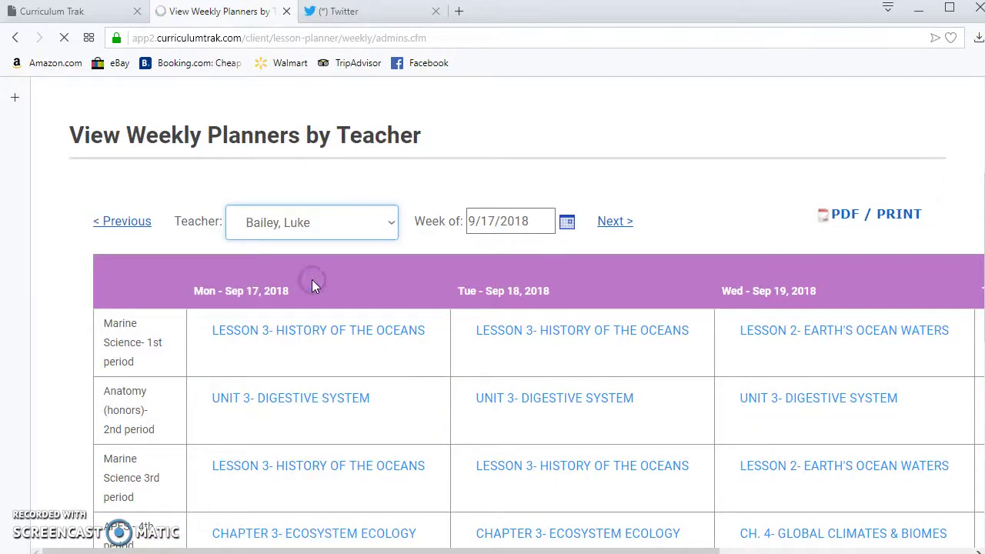
scroll(317, 286, down, 4)
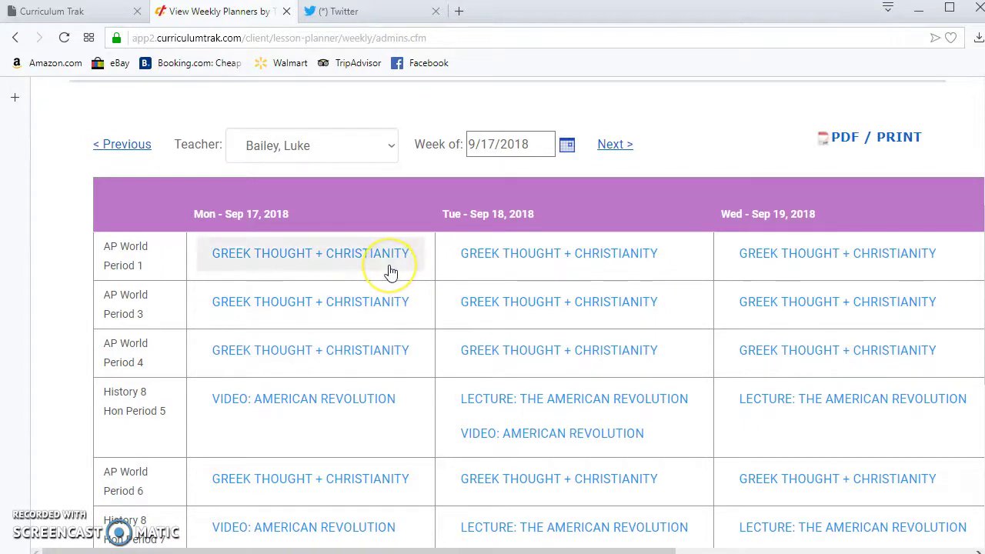
scroll(390, 273, down, 2)
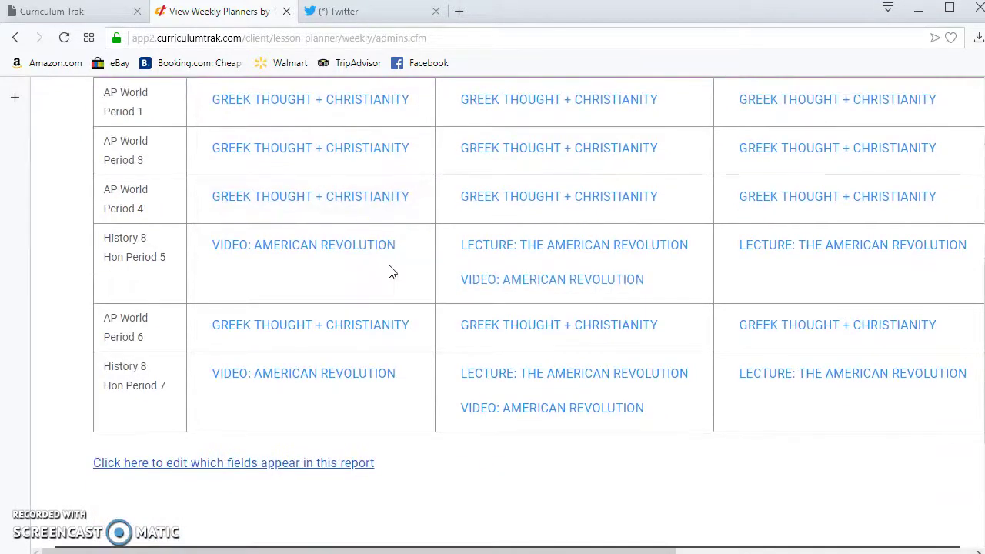
scroll(391, 273, up, 1)
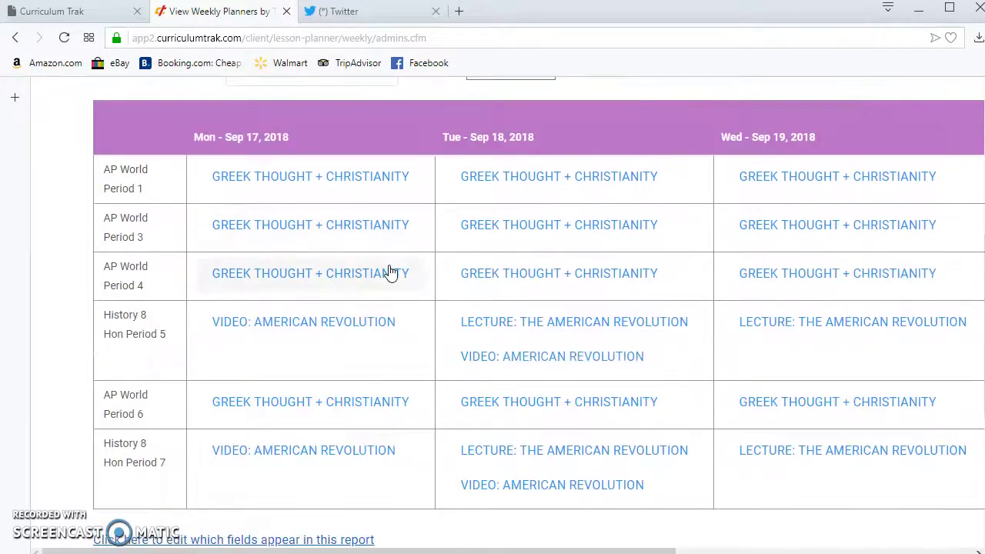
Add the Unit and Lesson Attachments fields to the weekly planner report and save the field settings.
click(283, 542)
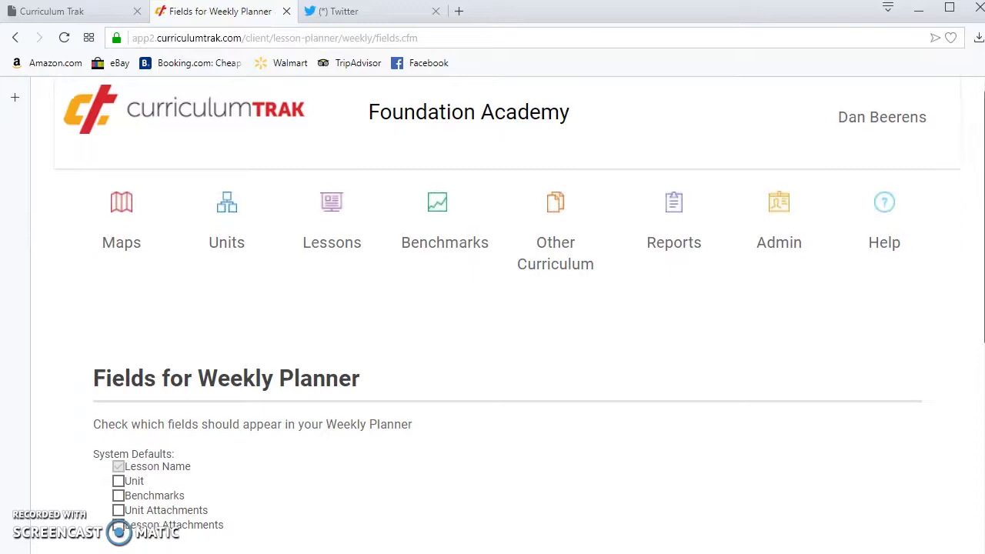
scroll(108, 301, down, 2)
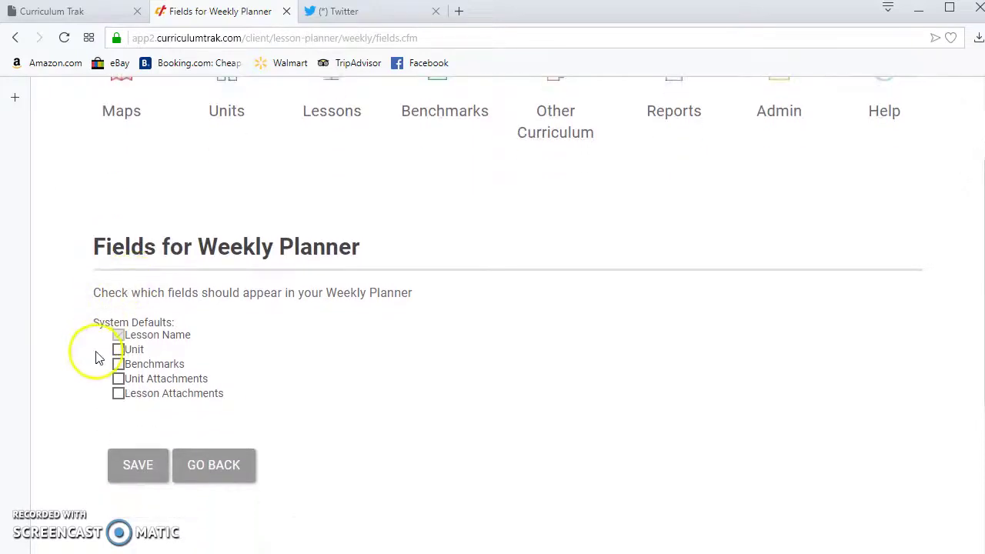
click(118, 394)
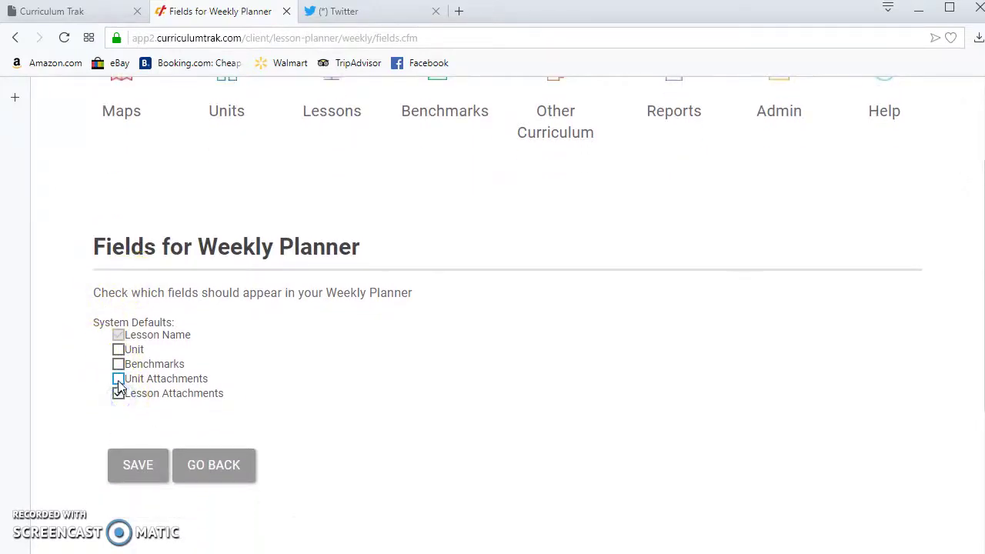
click(118, 372)
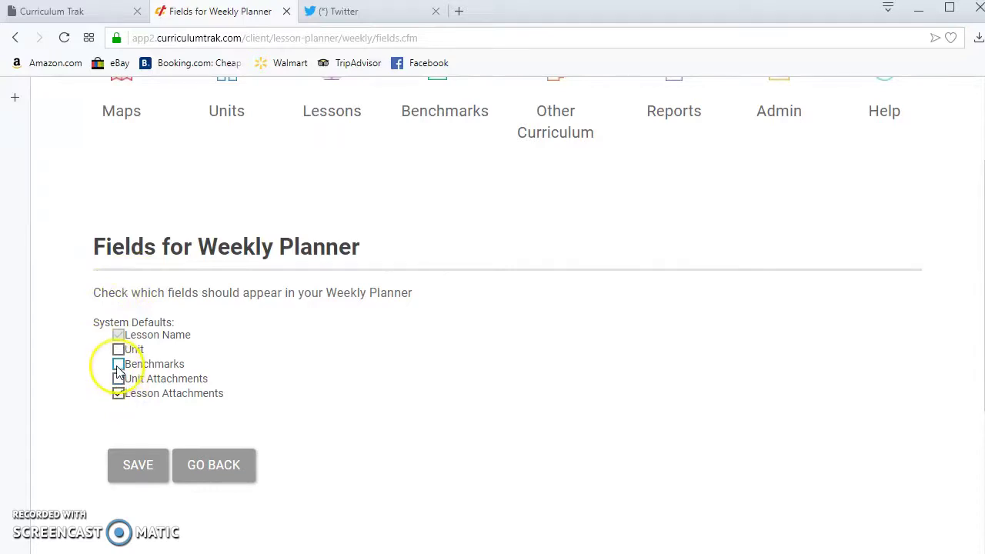
click(119, 377)
click(118, 349)
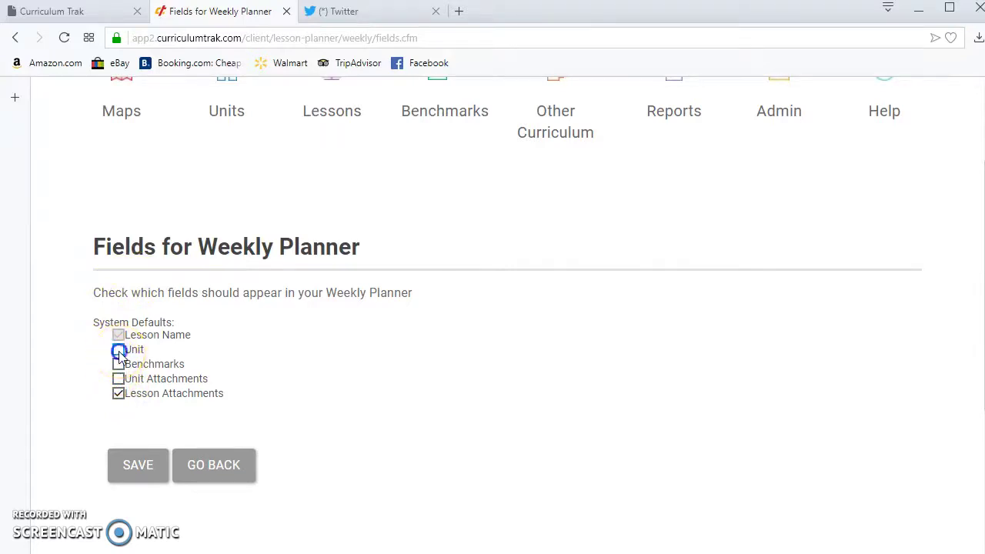
click(138, 465)
Look over the planner with its added fields and switch it to the third-listed teacher.
scroll(374, 389, down, 4)
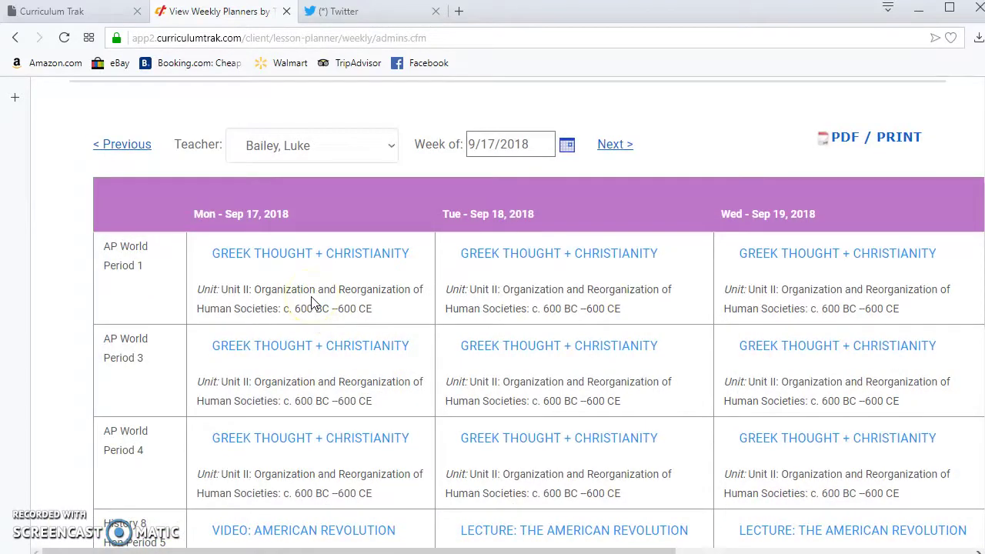
scroll(334, 359, down, 7)
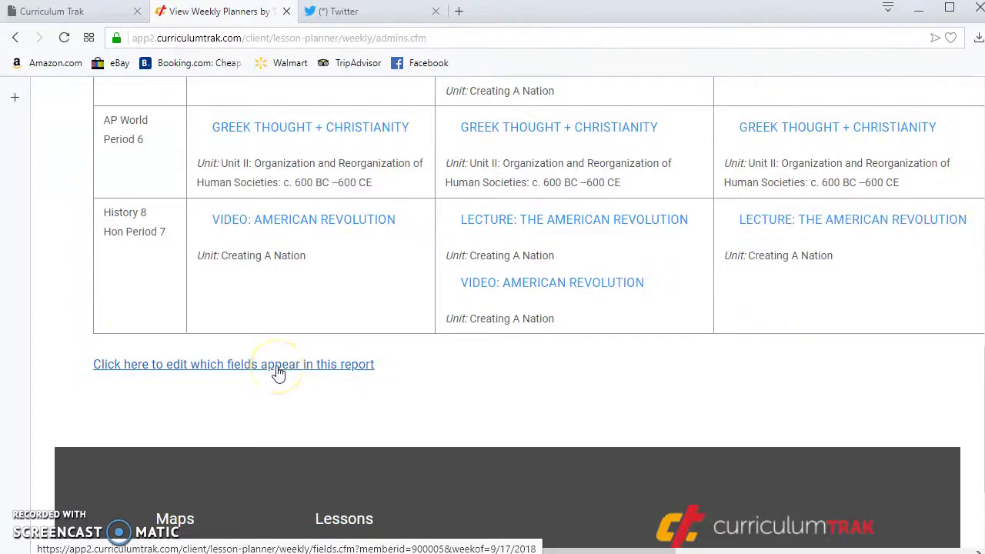
scroll(528, 411, up, 15)
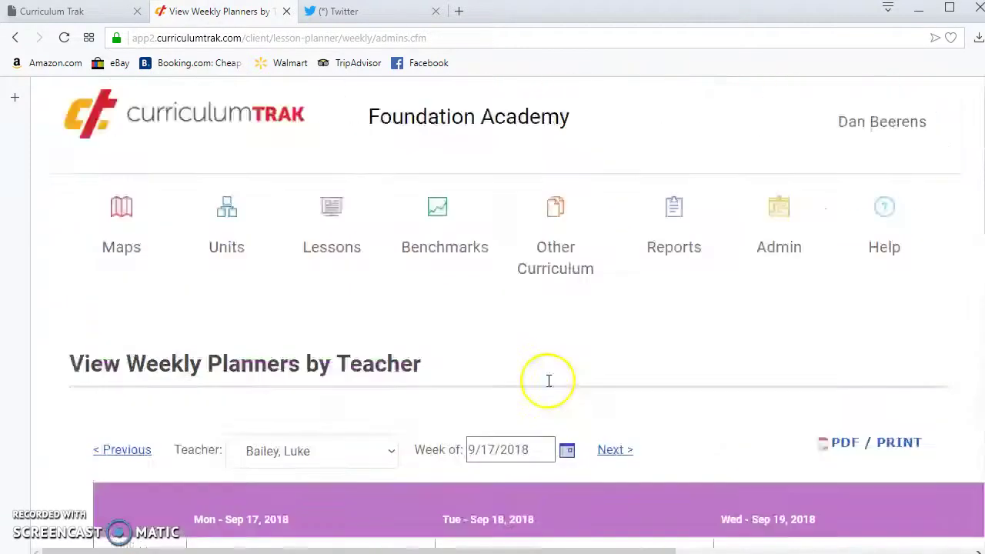
scroll(615, 363, down, 3)
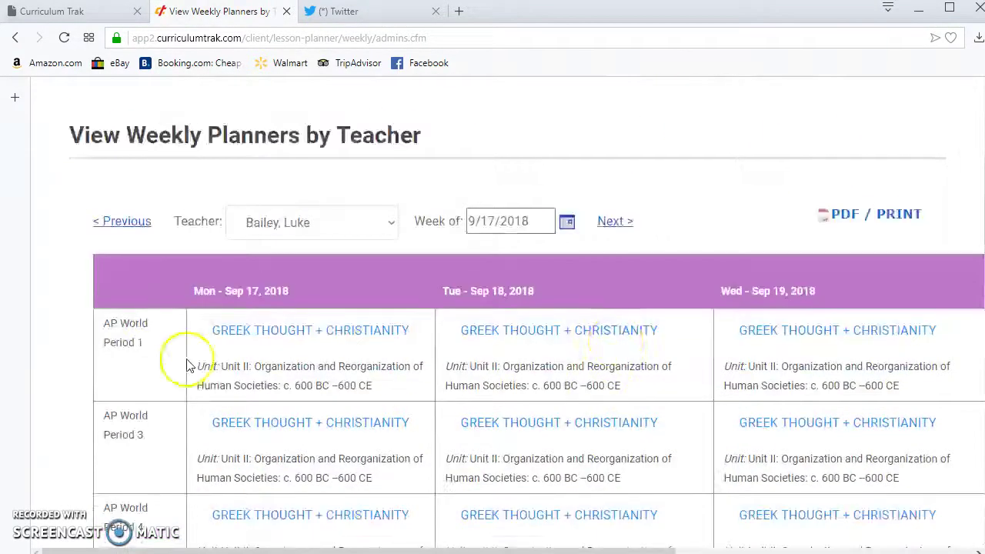
click(391, 223)
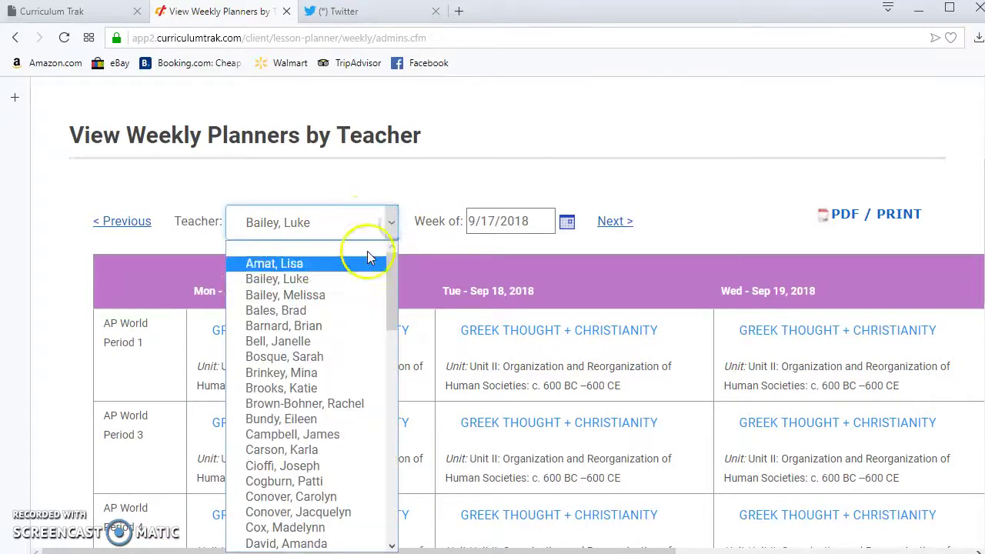
click(308, 295)
scroll(315, 301, up, 3)
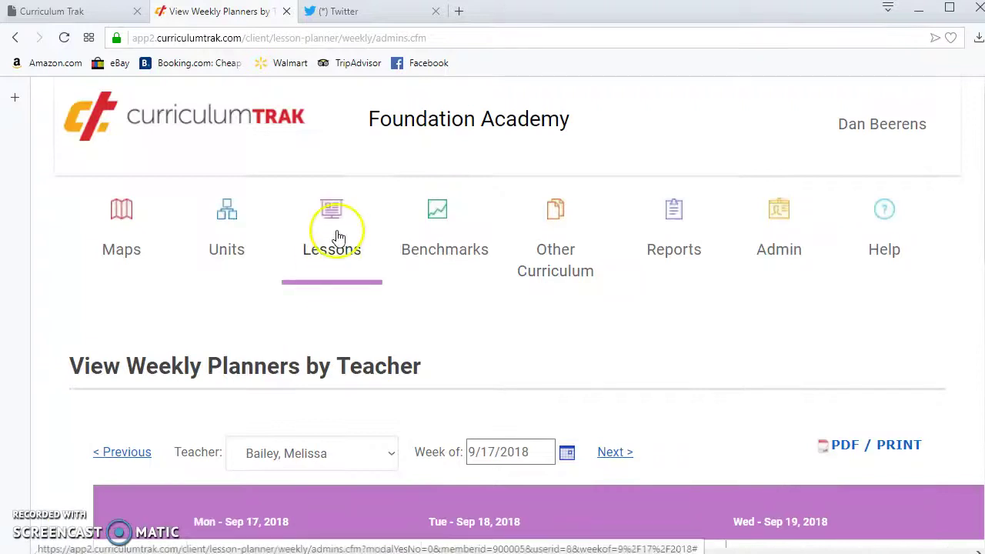
scroll(336, 237, down, 1)
click(323, 176)
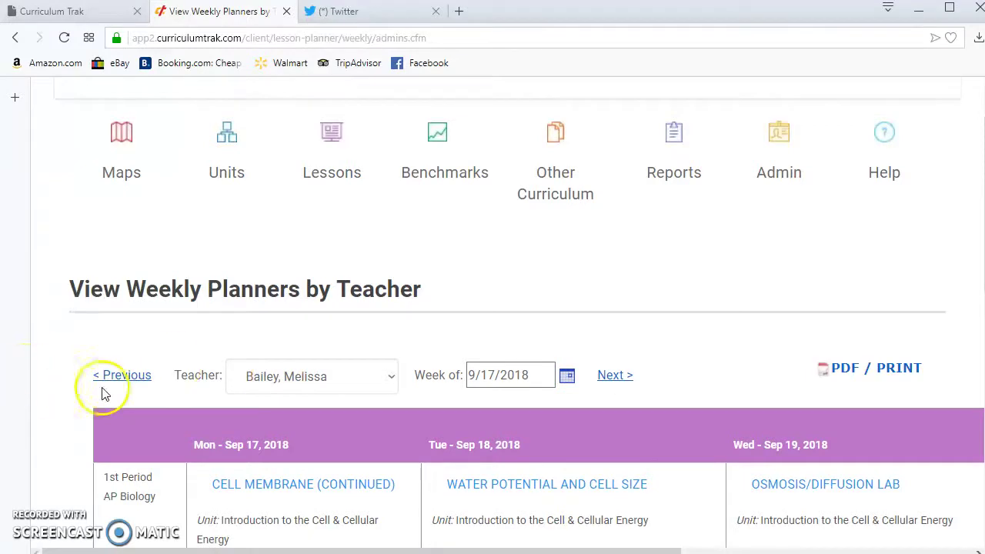
Change the third-listed teacher's weekly planner to the week containing September 5, 2018 and look over its lessons.
click(567, 375)
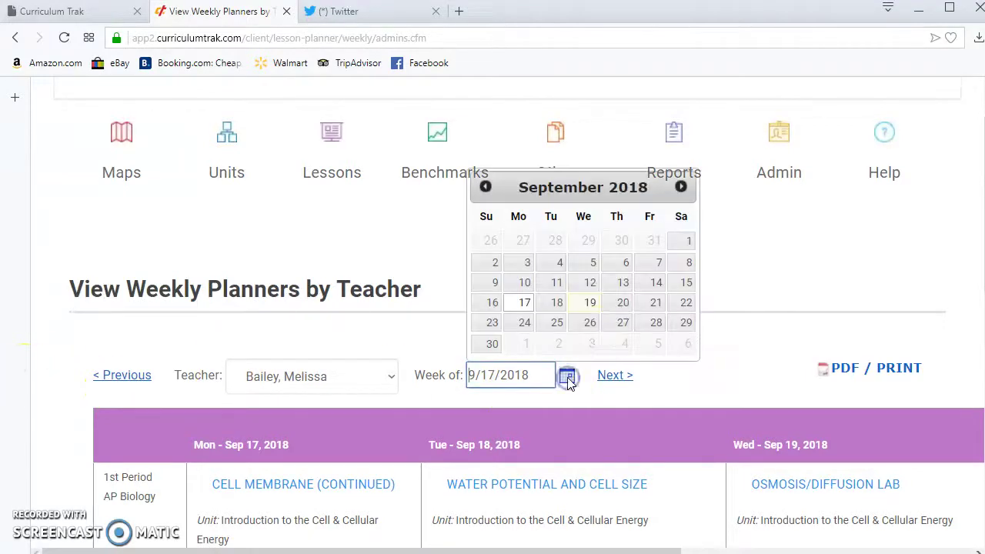
click(590, 266)
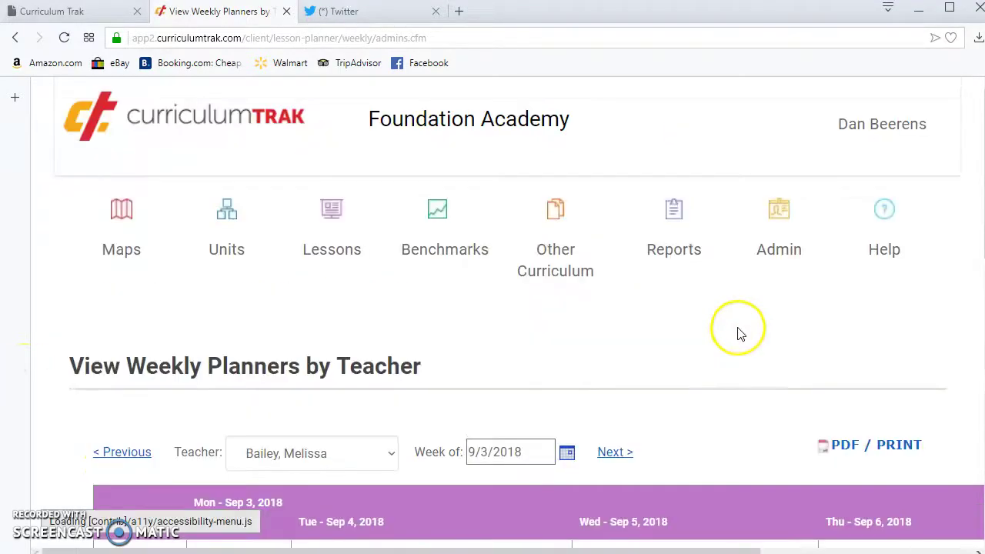
scroll(732, 332, down, 9)
scroll(730, 331, up, 9)
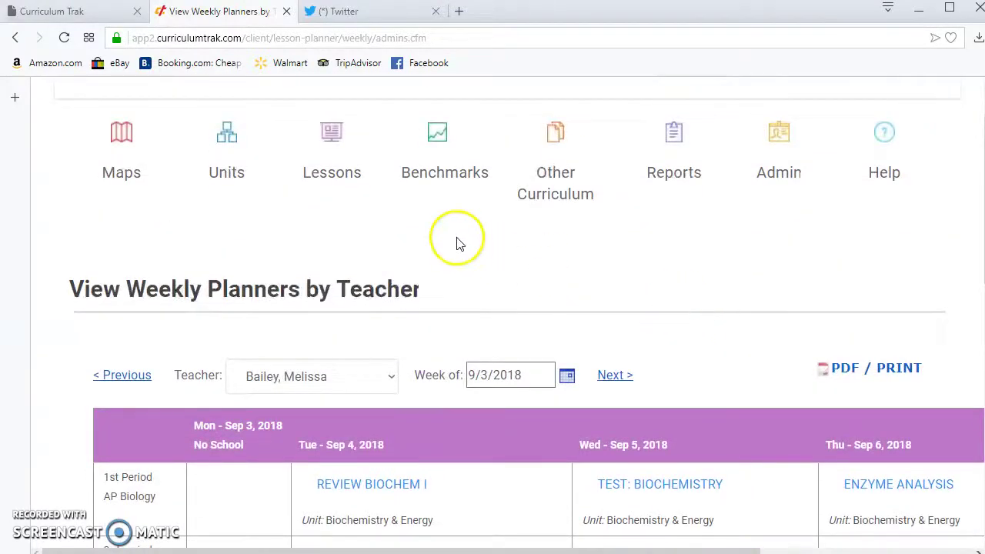
click(324, 170)
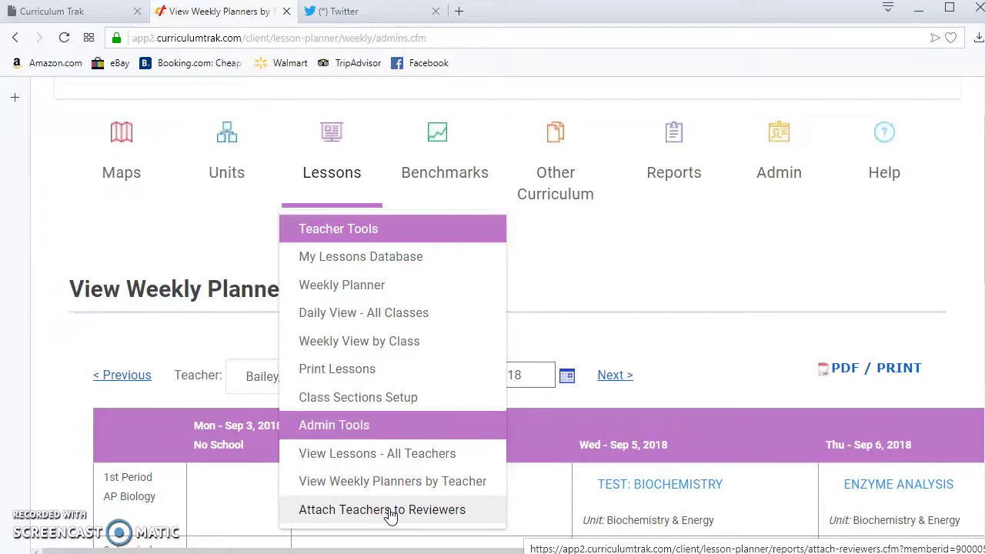
click(782, 182)
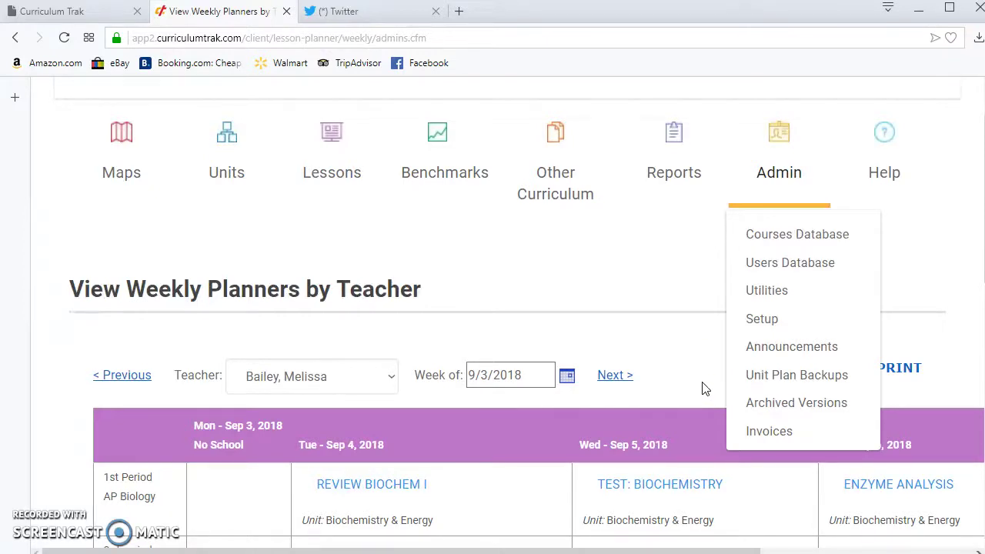
scroll(704, 389, up, 2)
scroll(598, 378, down, 2)
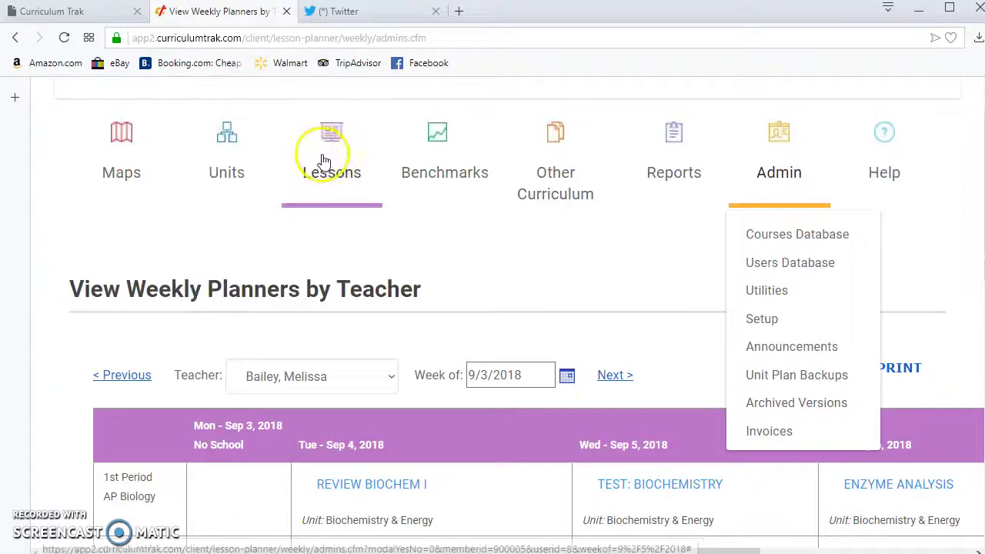
Open Attach Teachers to Reviewers and choose the second-to-last listed person as the lesson plan reviewer.
mouse_move(324, 161)
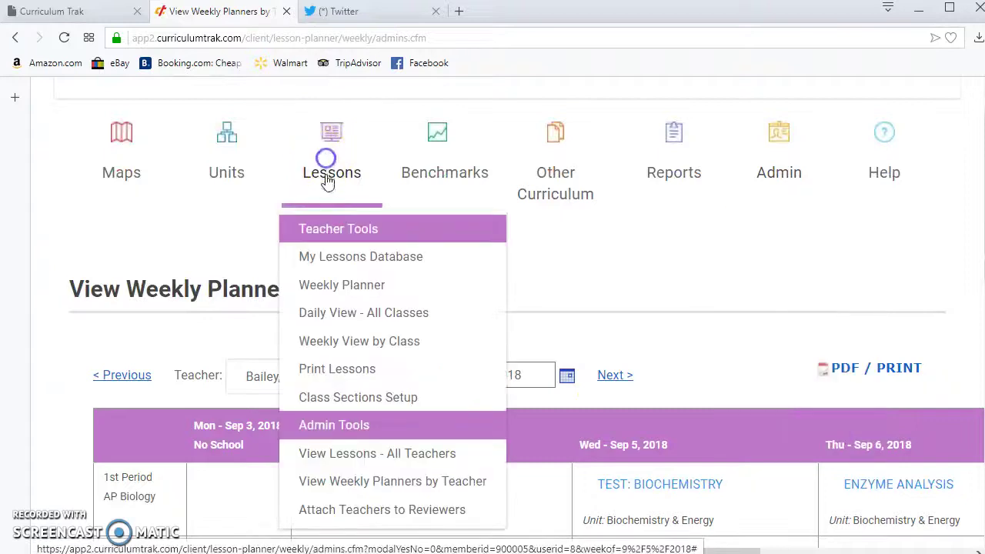
click(370, 520)
scroll(423, 454, down, 2)
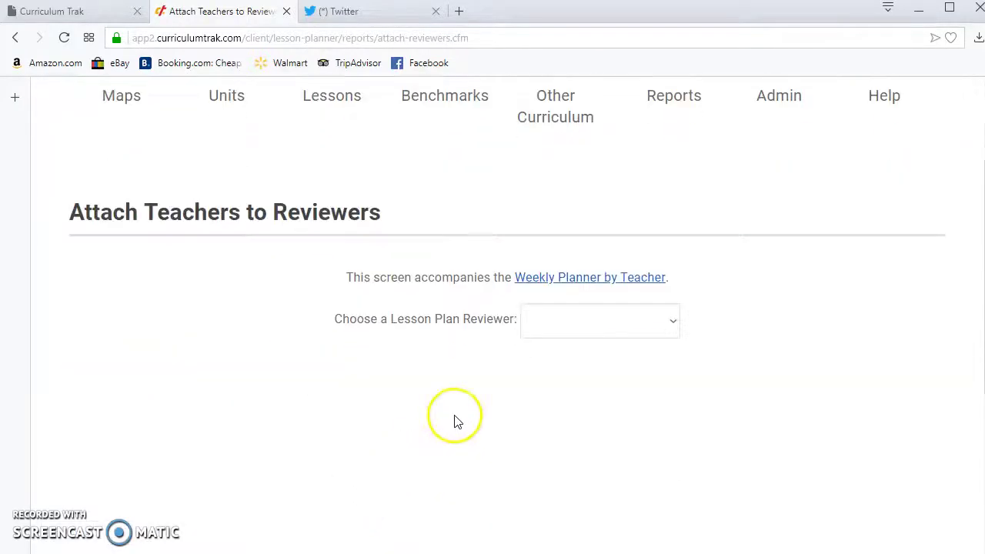
click(560, 324)
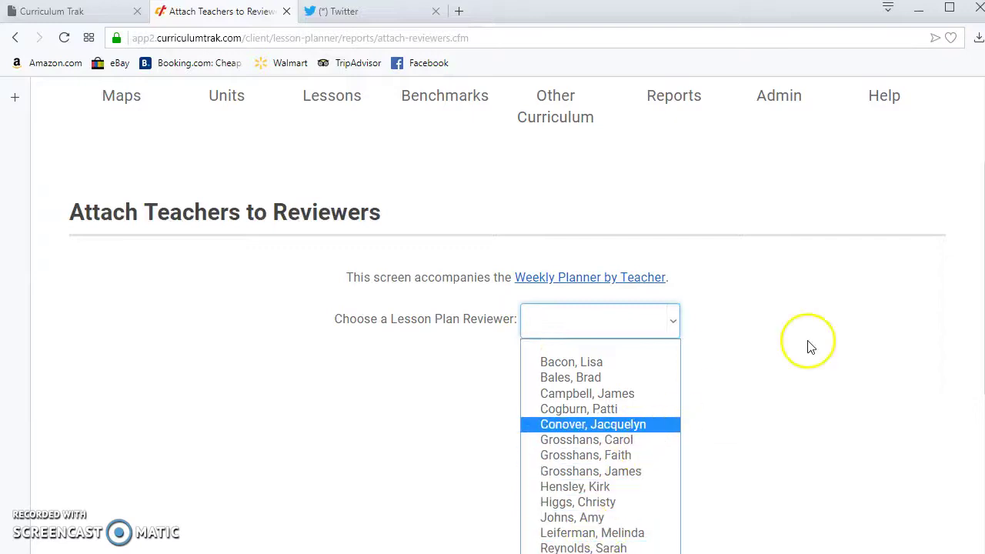
scroll(857, 282, down, 2)
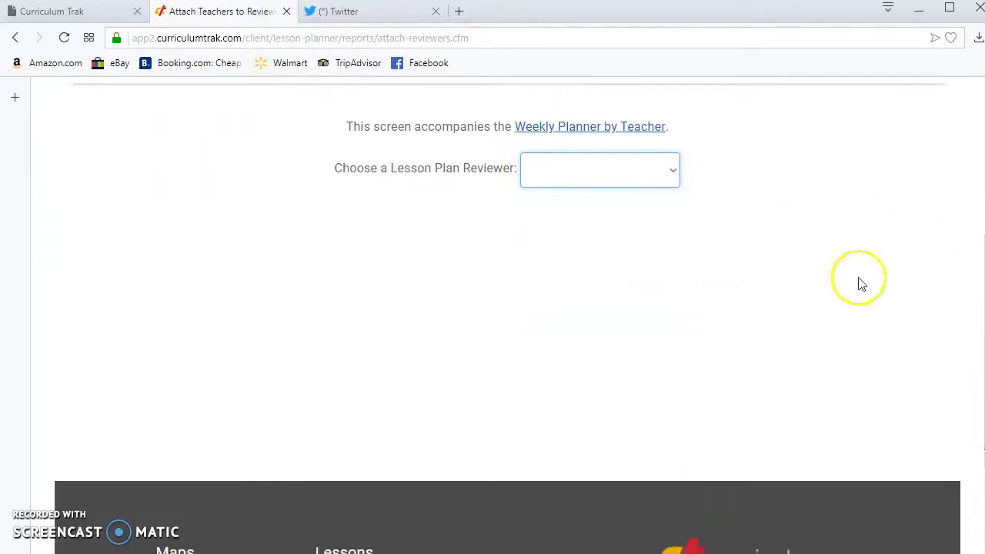
click(670, 179)
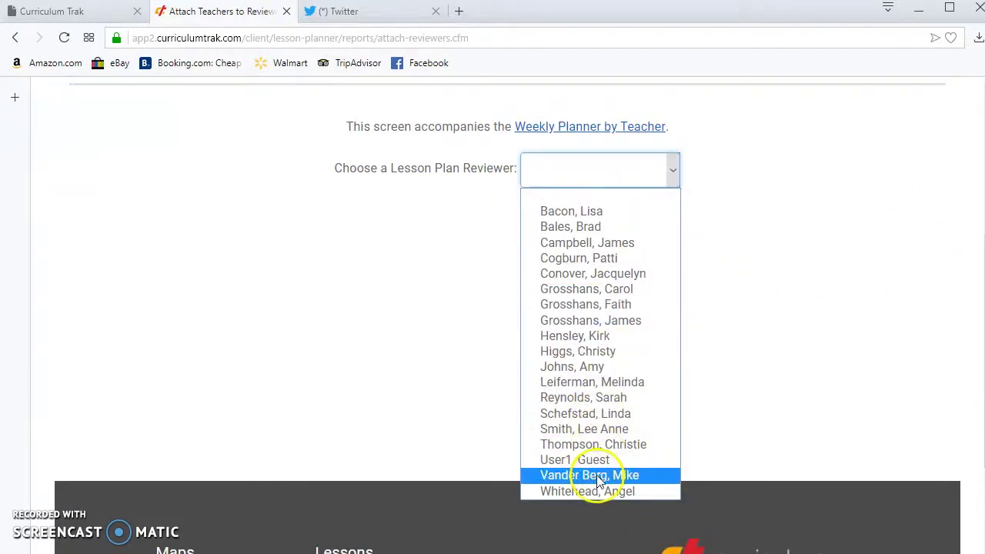
click(598, 475)
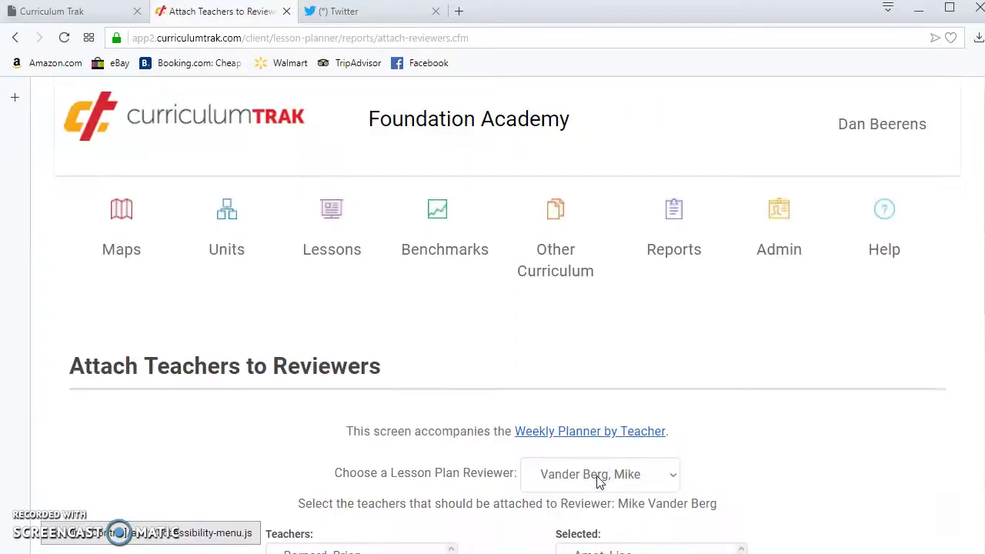
scroll(368, 336, down, 4)
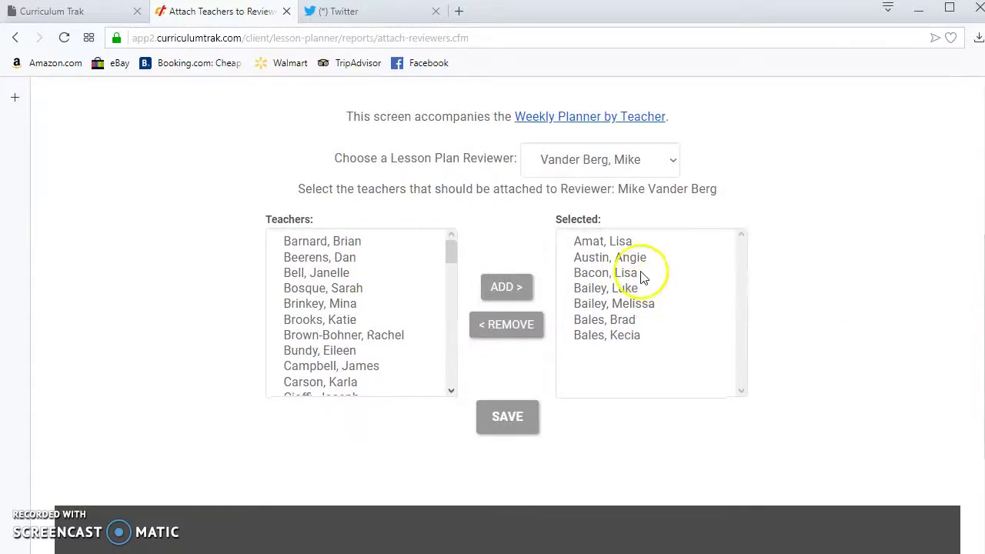
Attach the first, fifth, seventh, tenth and eleventh available teachers to the reviewer and save the assignments.
double_click(316, 338)
double_click(321, 383)
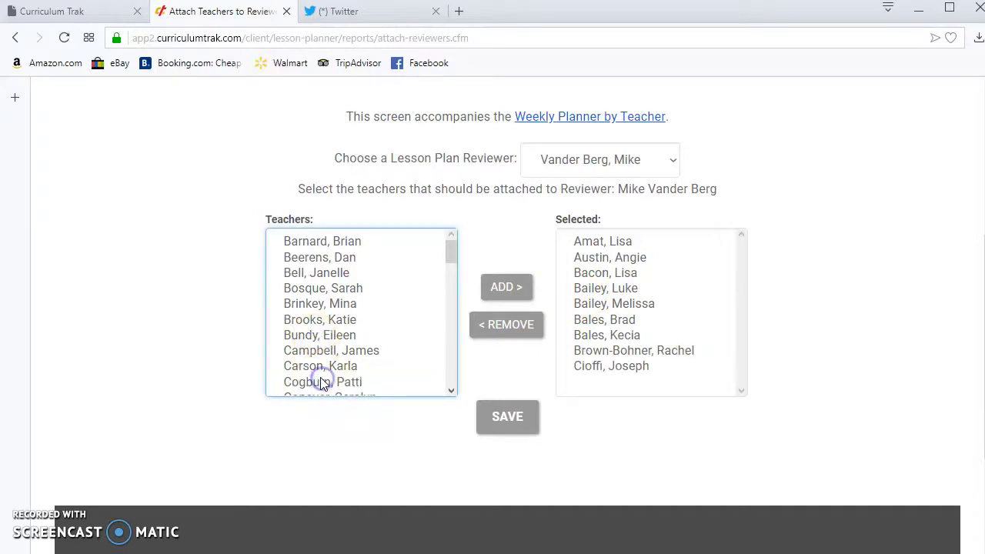
click(317, 303)
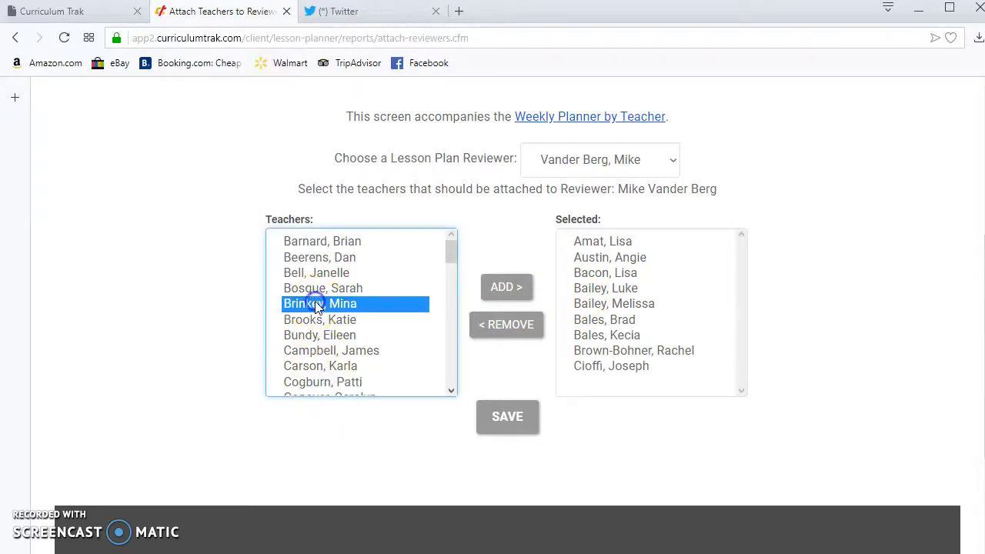
ctrl+click(316, 367)
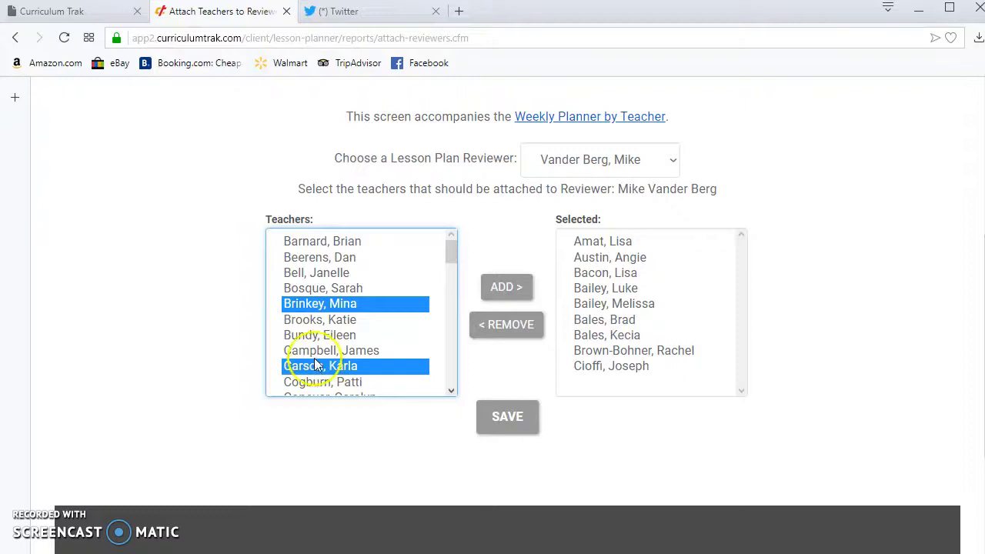
ctrl+click(331, 242)
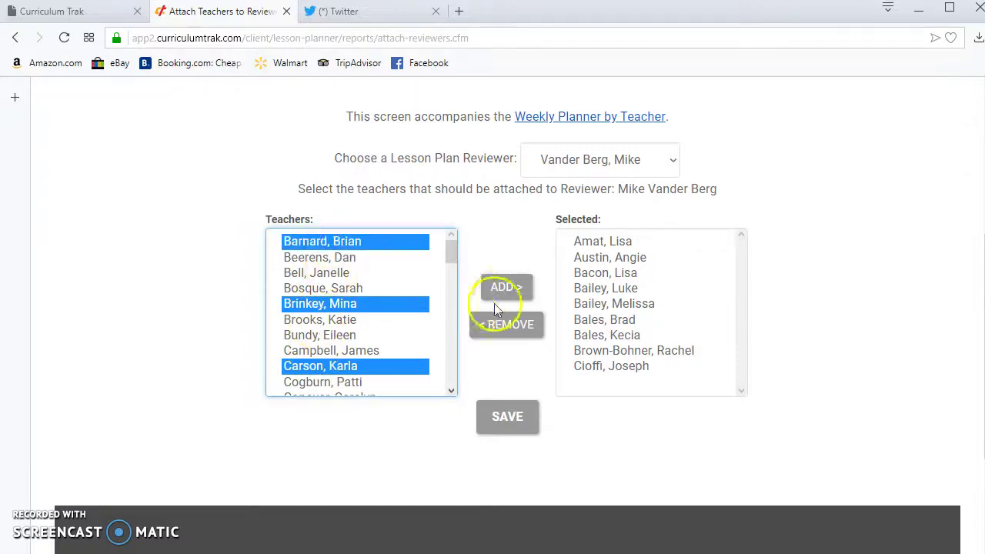
click(506, 286)
click(743, 284)
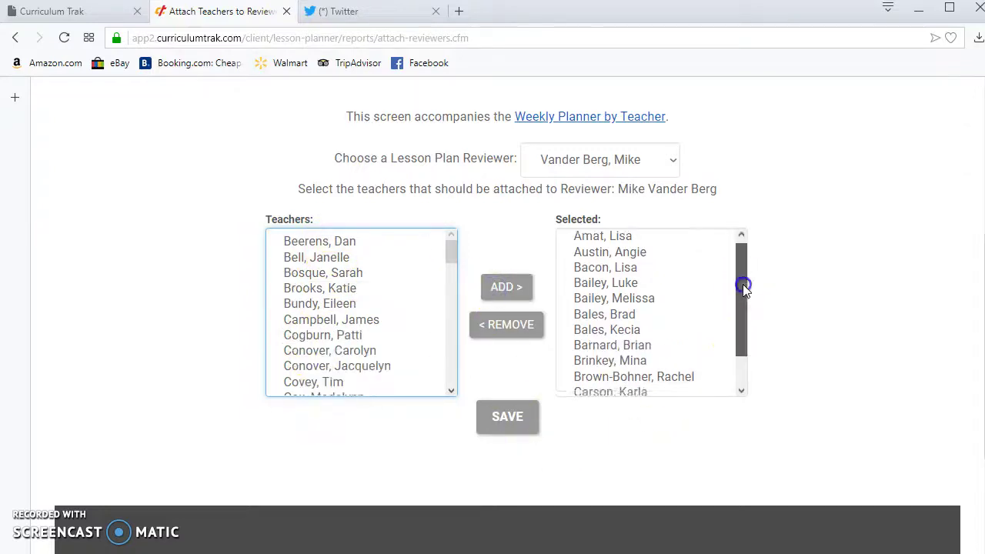
mouse_move(743, 284)
mouse_down()
mouse_move(749, 363)
mouse_move(743, 275)
mouse_up()
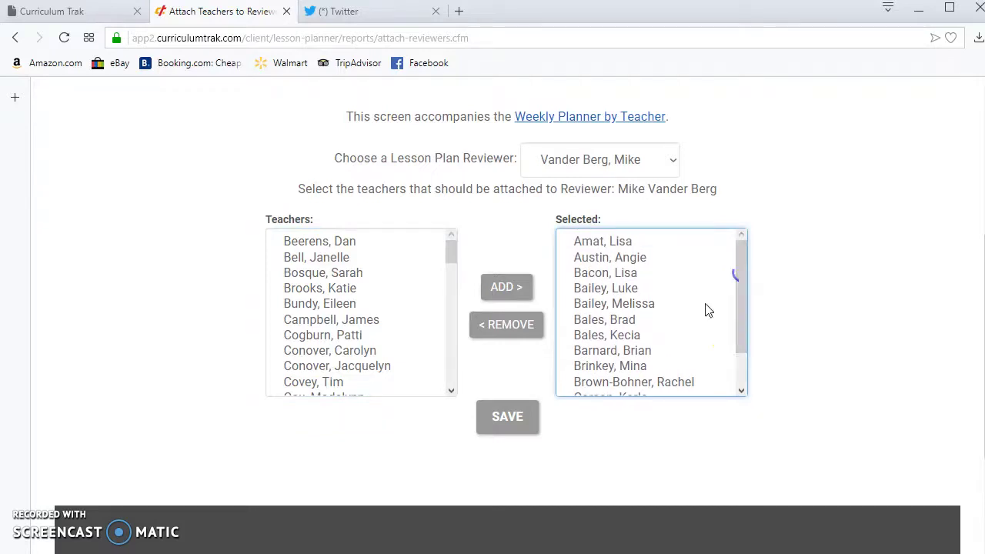
click(494, 424)
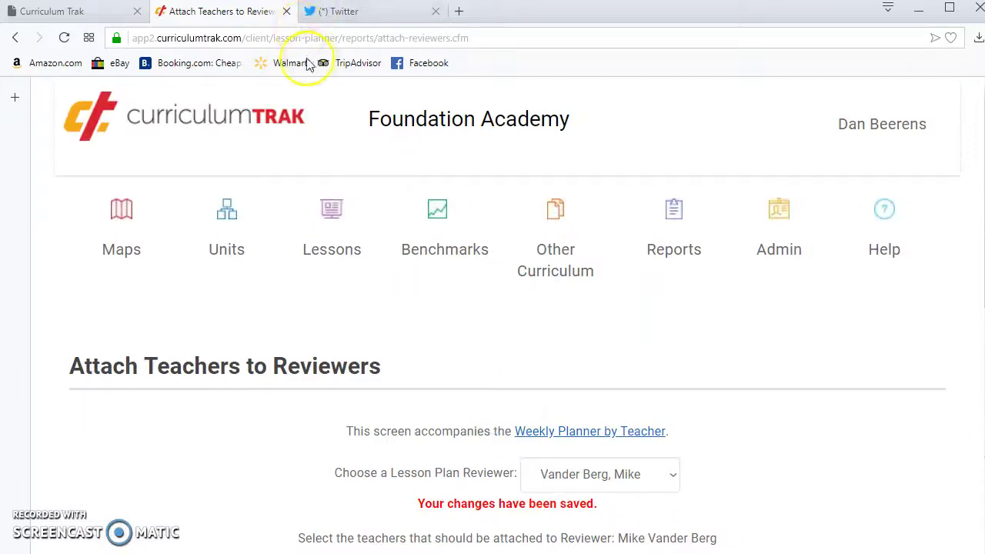
Close the current Curriculum Trak session and log in from Account Manager 2.0 as the chosen reviewer, using the Customer login type.
click(286, 14)
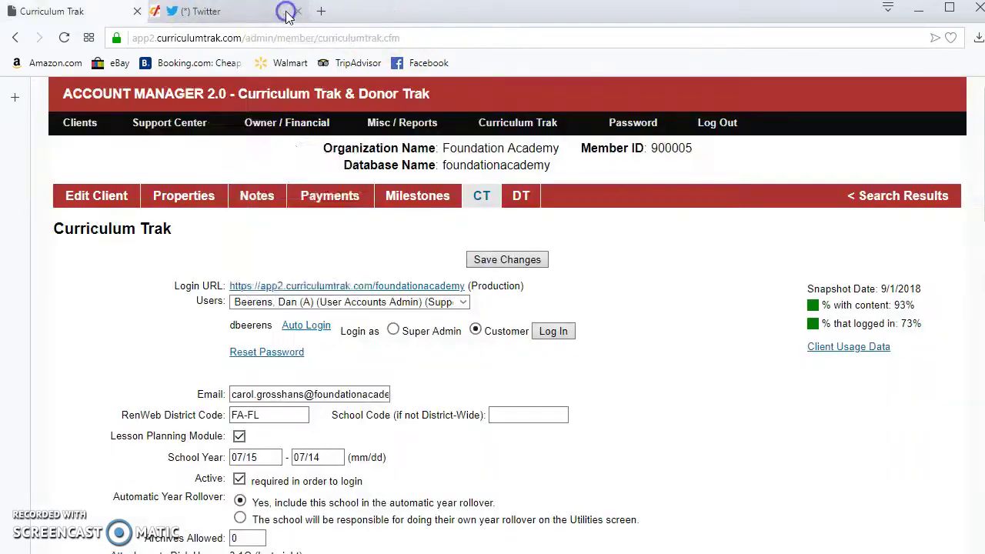
click(419, 302)
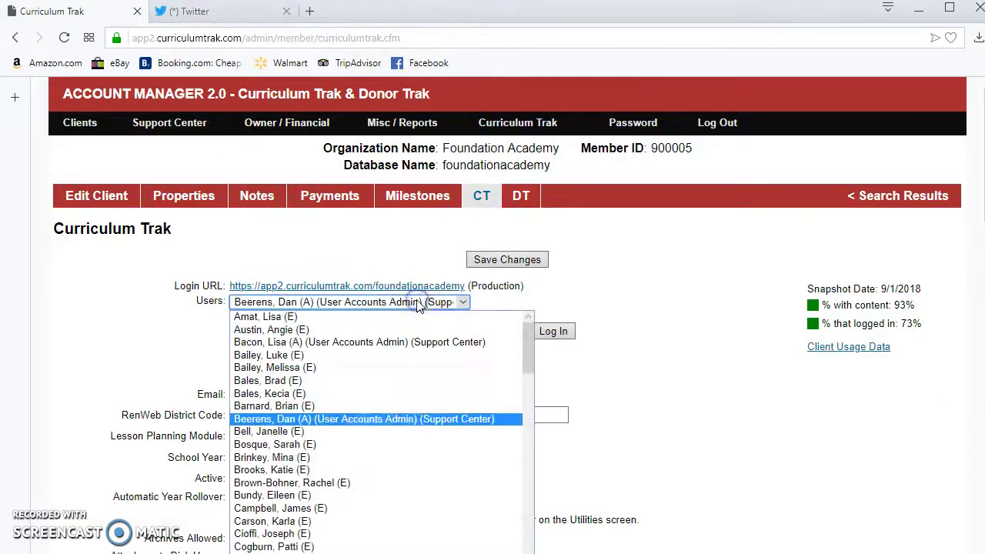
key(v)
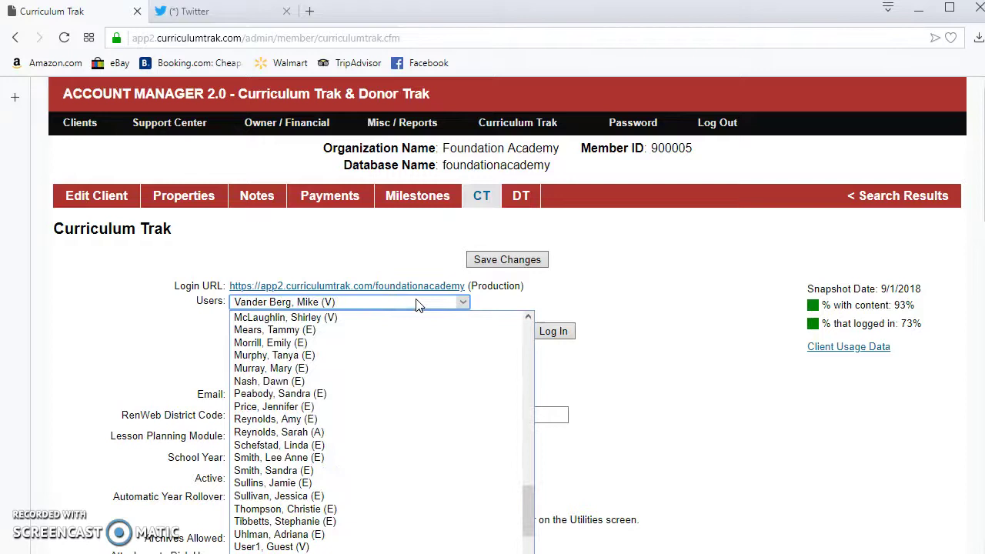
key(Return)
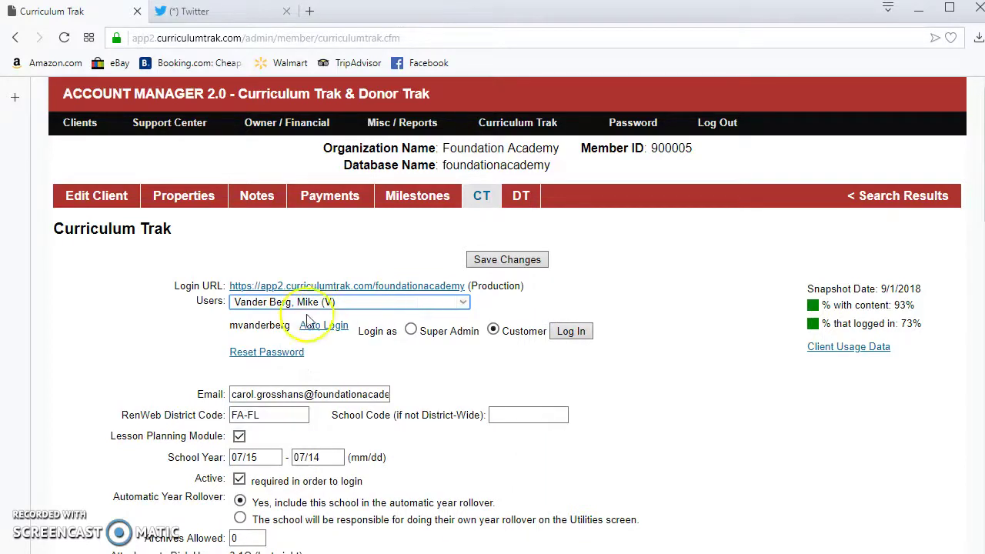
click(570, 339)
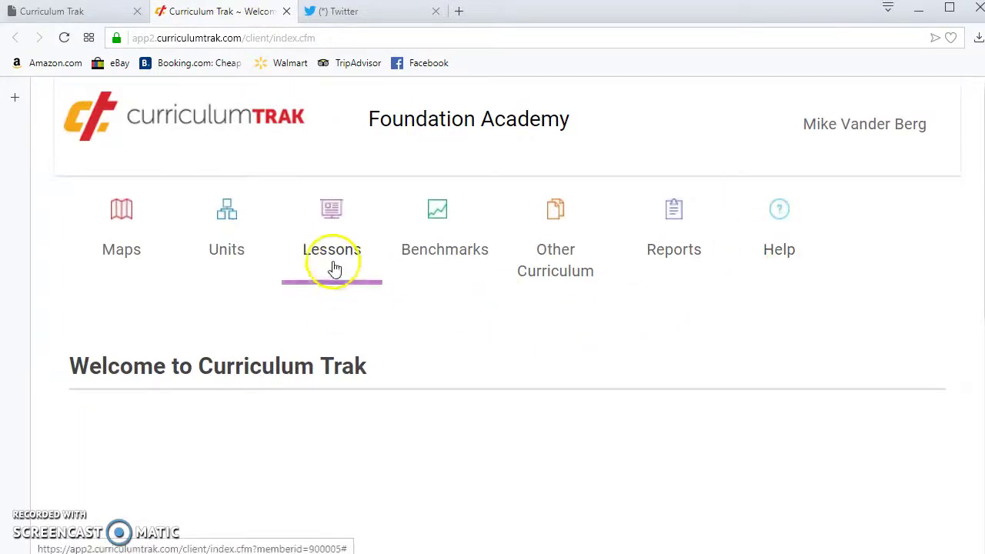
Open the reviewer's Weekly Planner and display the lesson plans of the second-listed teacher.
scroll(354, 254, down, 1)
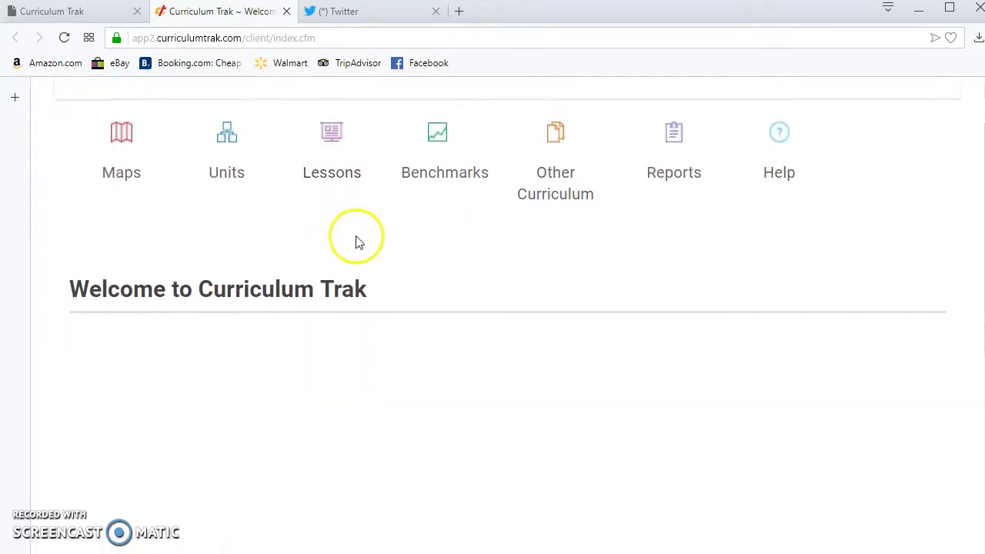
click(323, 172)
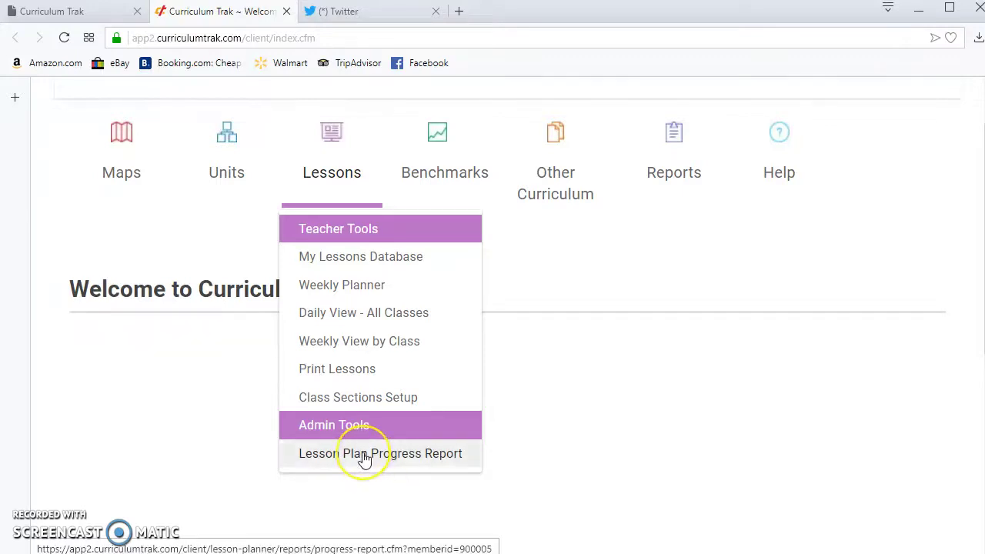
click(363, 287)
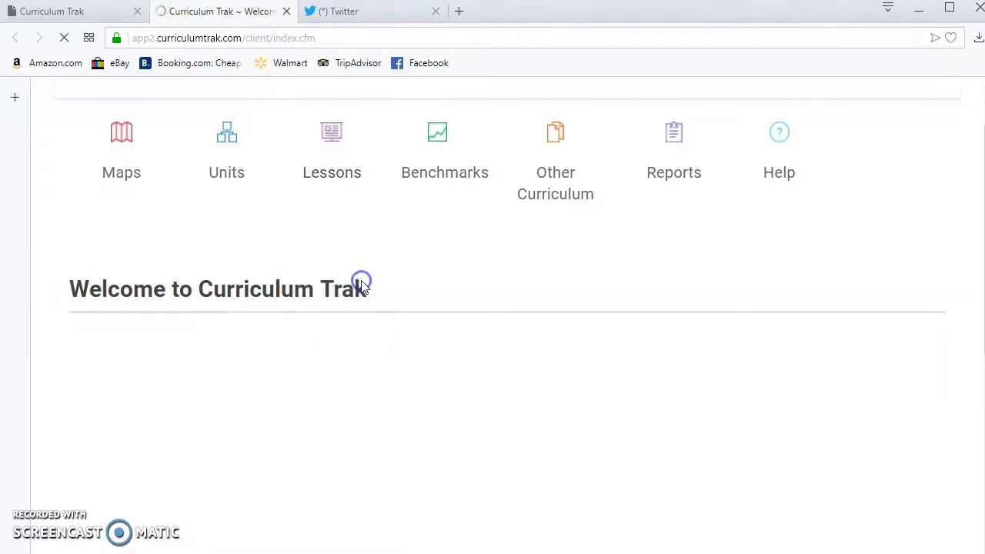
scroll(485, 460, down, 2)
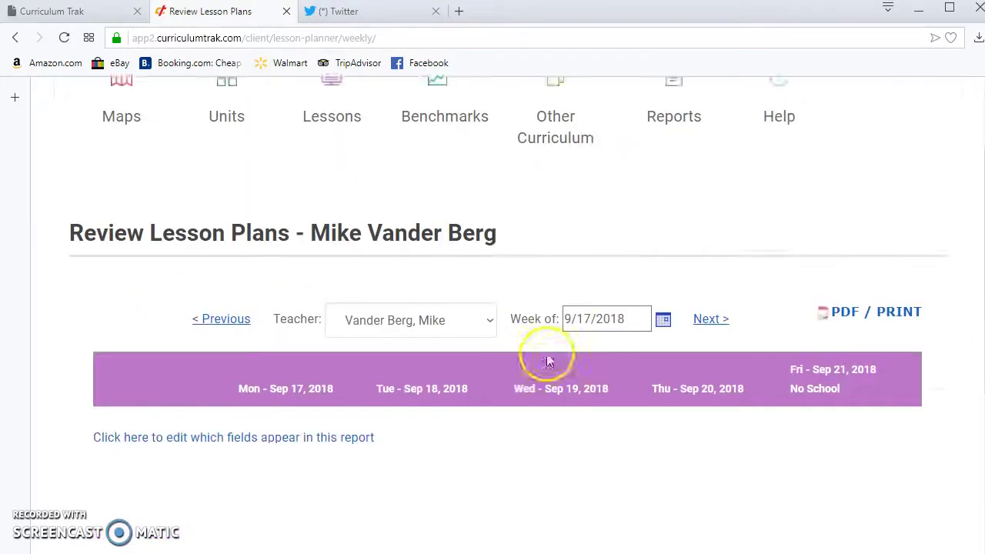
click(490, 301)
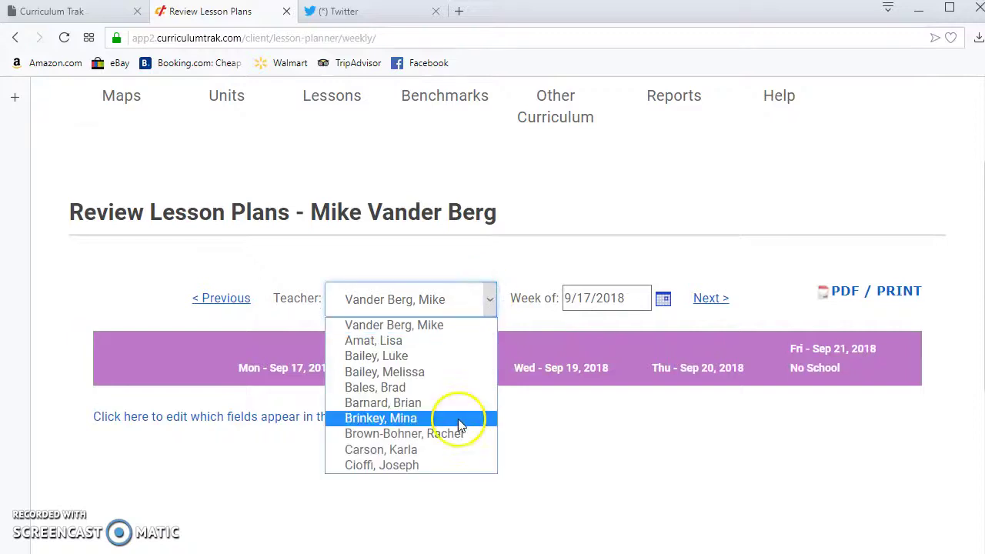
click(431, 340)
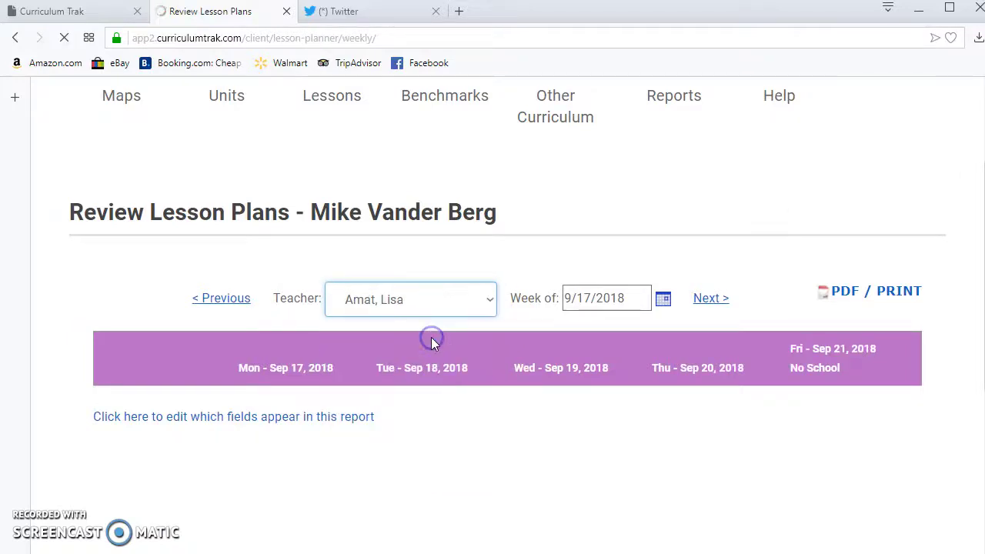
scroll(497, 400, down, 3)
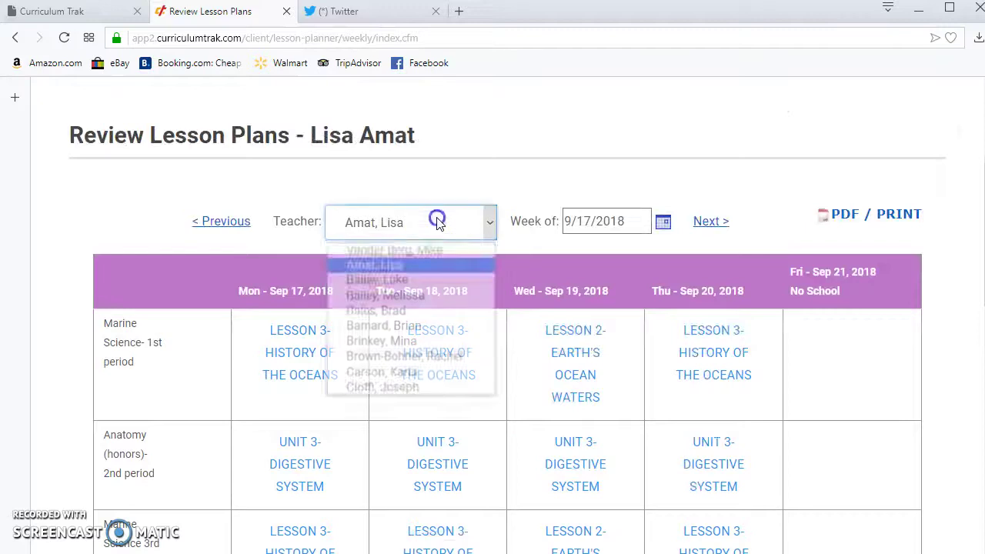
Switch the planner to the seventh-listed teacher and look through that week's lessons down to the field-editing option.
click(436, 222)
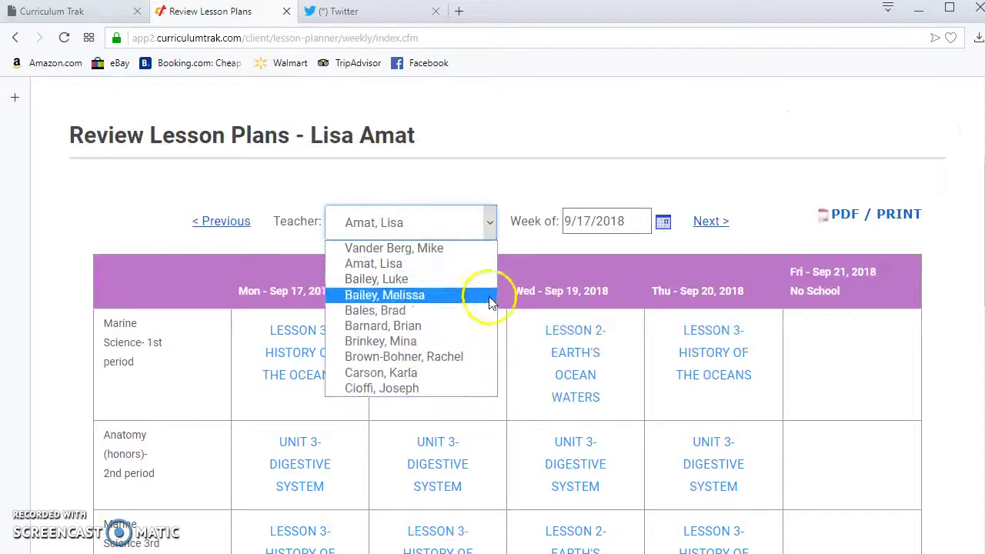
click(440, 342)
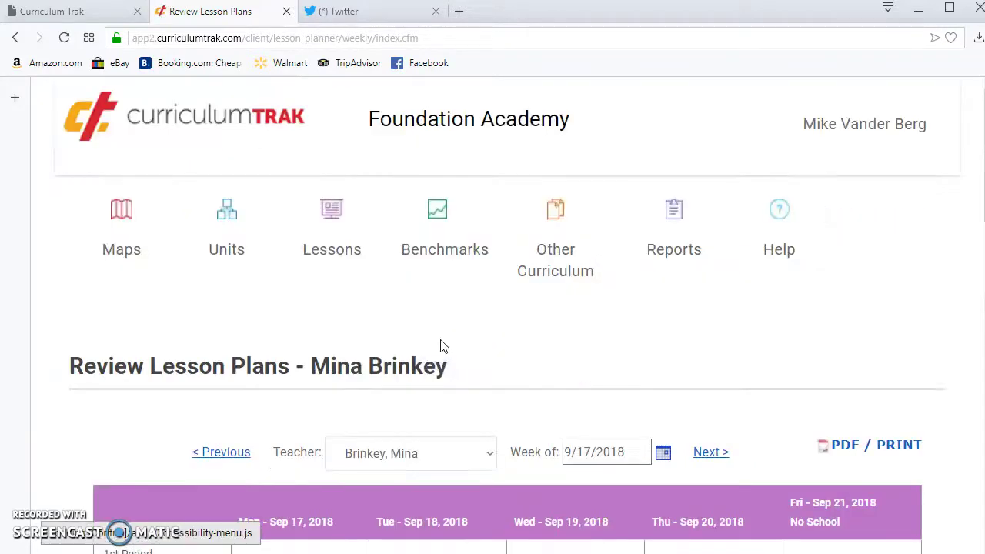
scroll(443, 350, down, 8)
scroll(447, 353, down, 9)
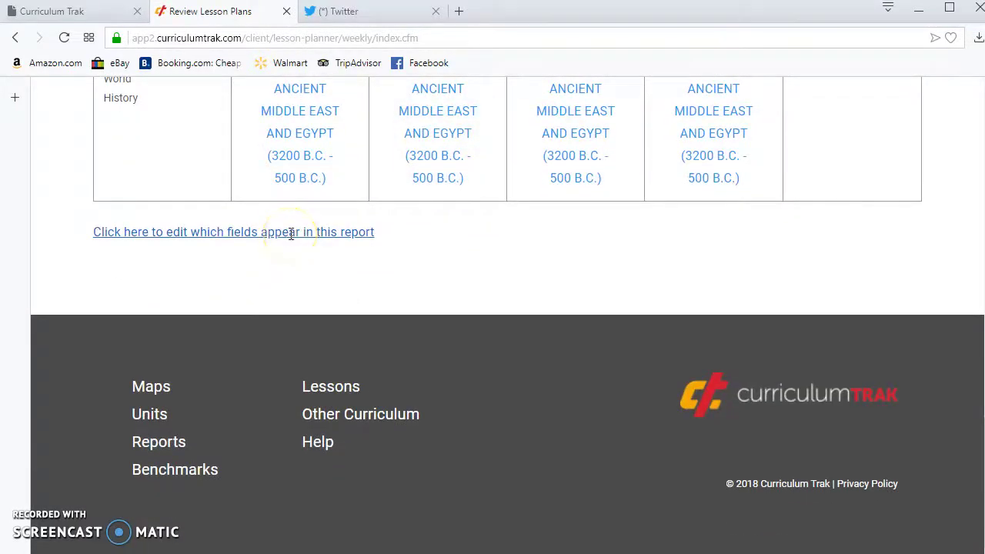
Examine the reviewer's Lessons options, including the admin tools with the Lesson Plan Progress Report.
scroll(558, 357, up, 15)
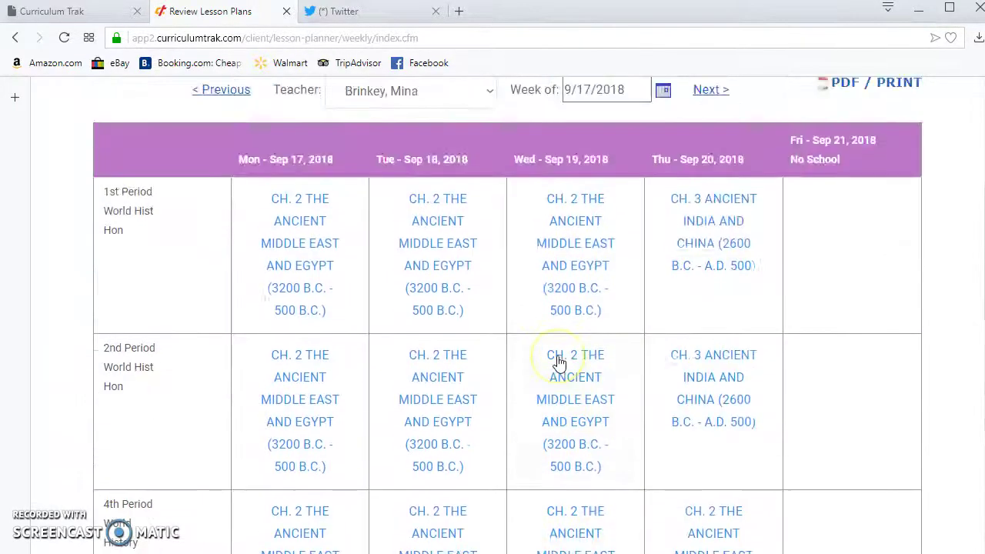
scroll(559, 363, up, 3)
scroll(539, 323, down, 1)
scroll(323, 243, up, 1)
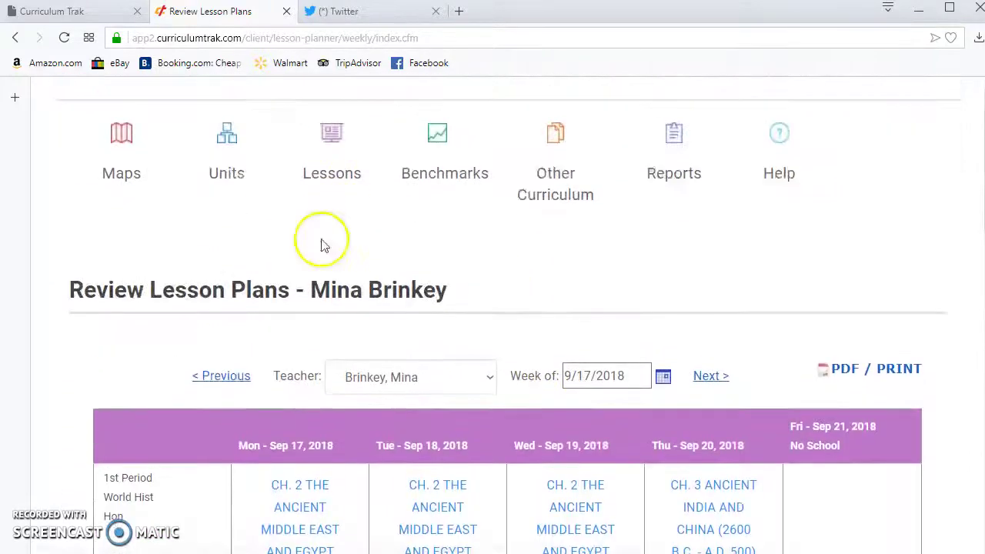
scroll(344, 211, down, 2)
scroll(344, 211, up, 2)
mouse_move(334, 240)
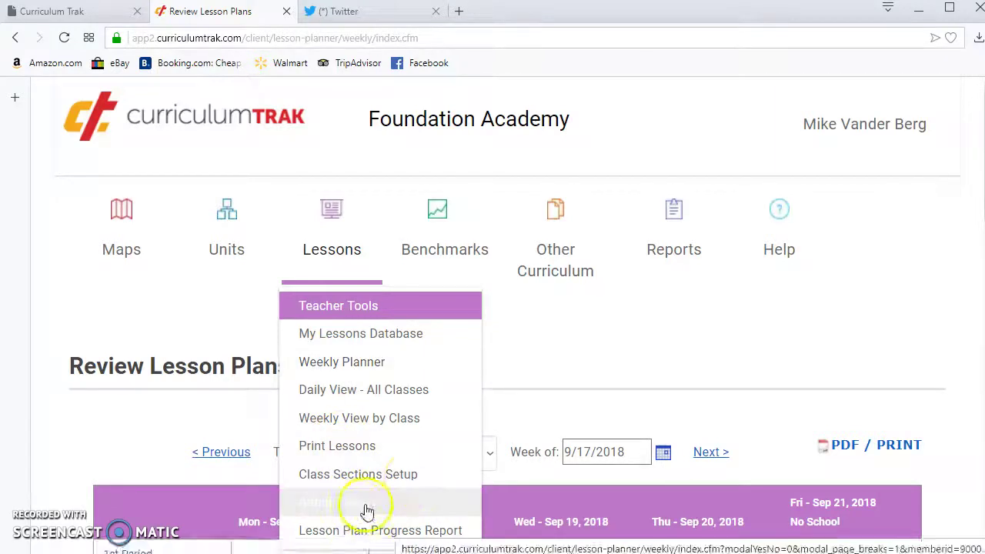
scroll(523, 385, down, 5)
scroll(537, 372, down, 1)
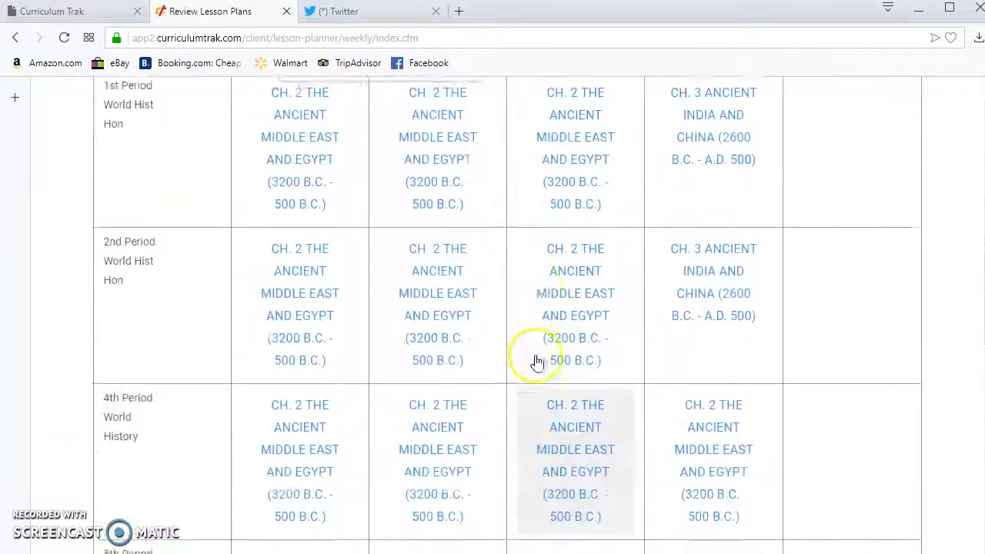
scroll(537, 369, up, 2)
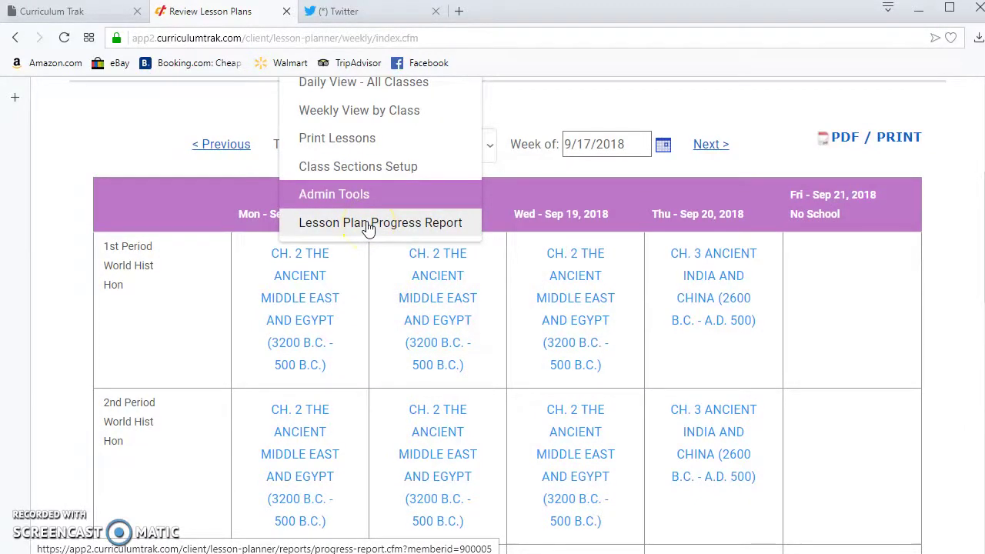
click(369, 228)
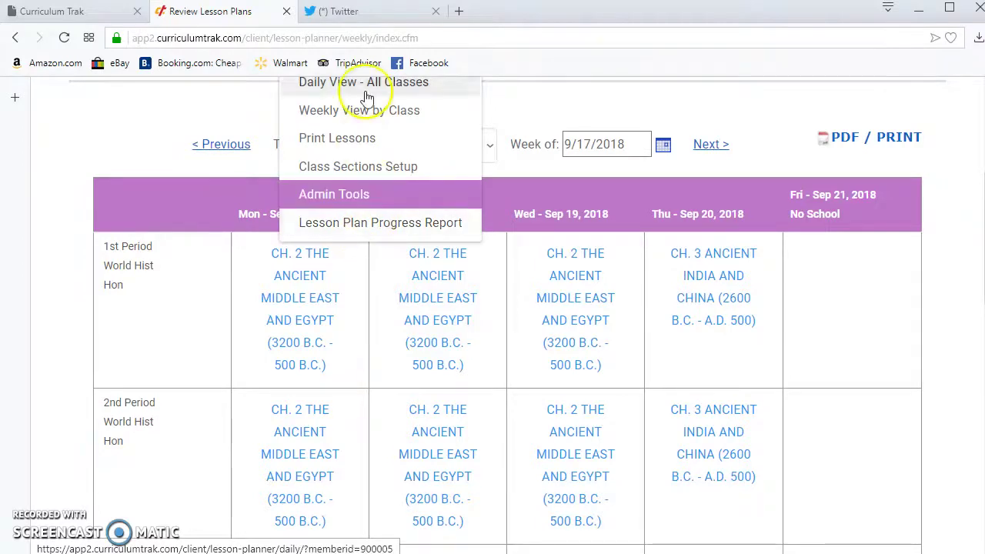
scroll(456, 174, up, 1)
scroll(405, 136, down, 3)
scroll(409, 136, up, 4)
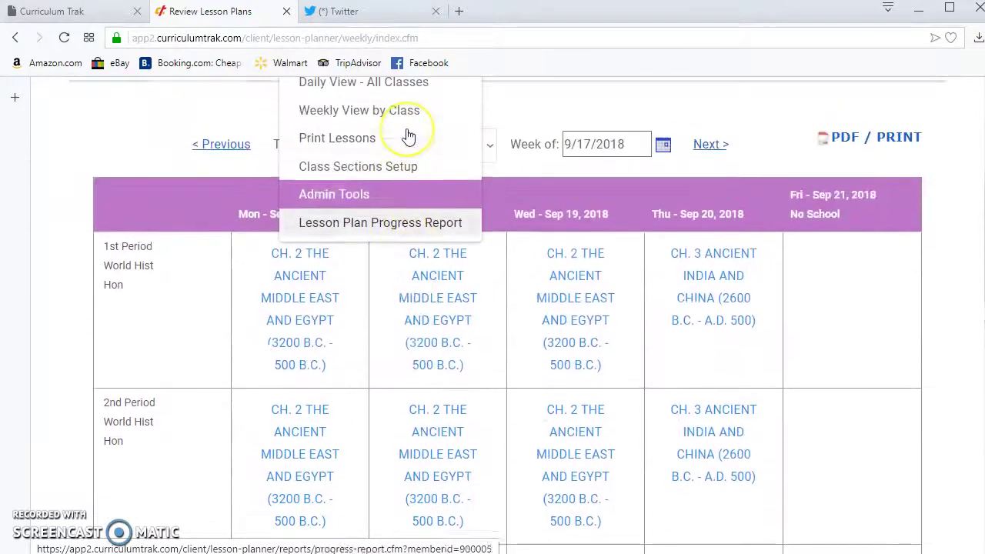
click(343, 300)
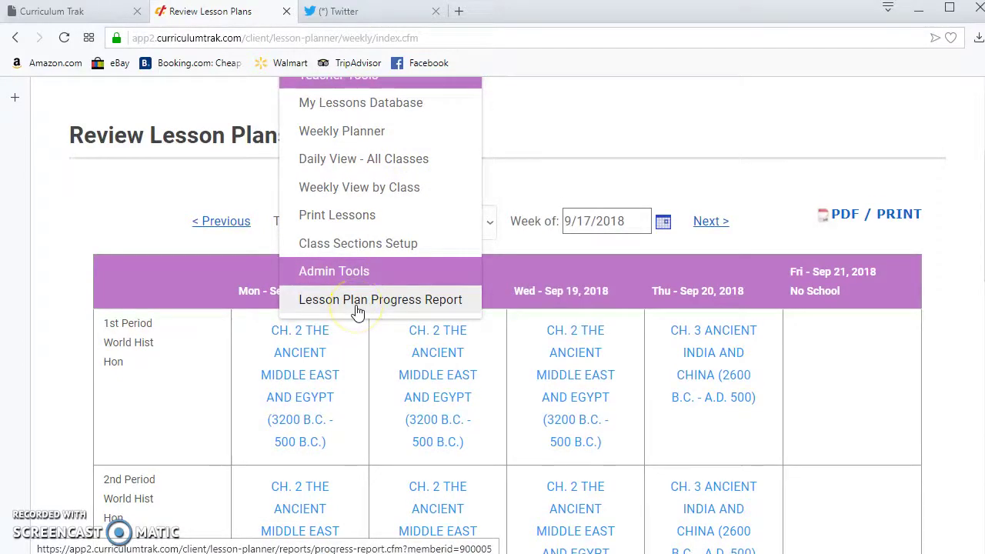
click(294, 32)
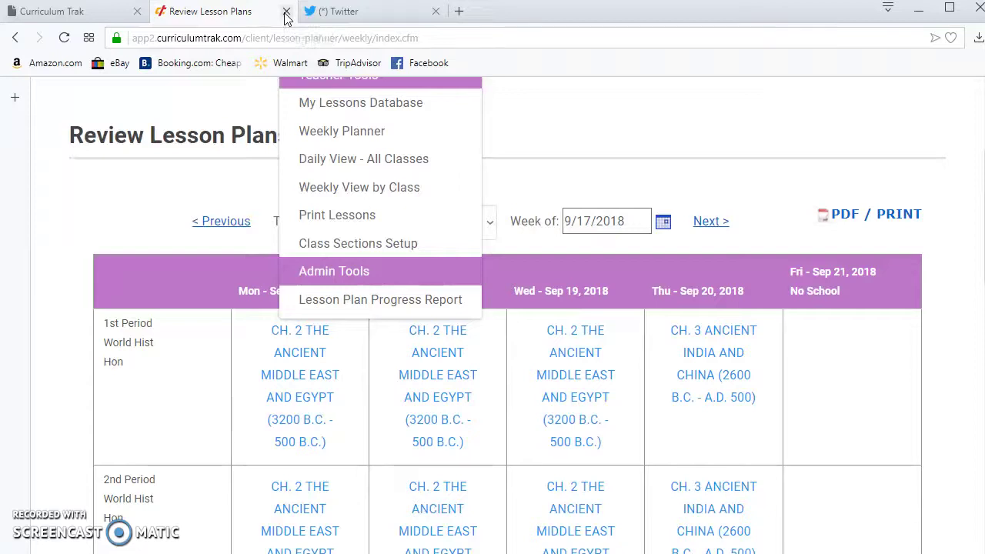
Close the reviewer's session and log in from Account Manager 2.0 as the ninth-listed user, a User Accounts Admin.
click(286, 12)
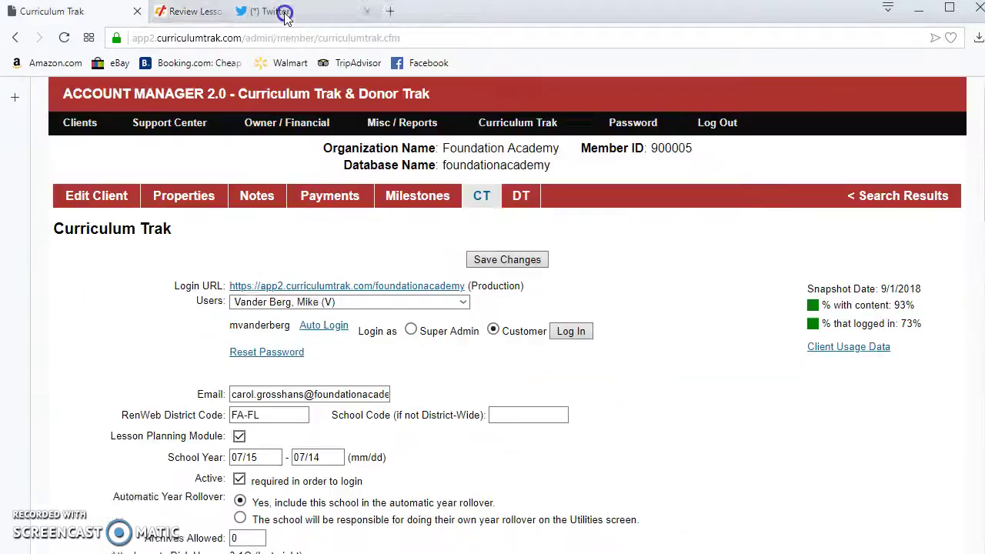
click(460, 302)
drag(528, 521, 521, 340)
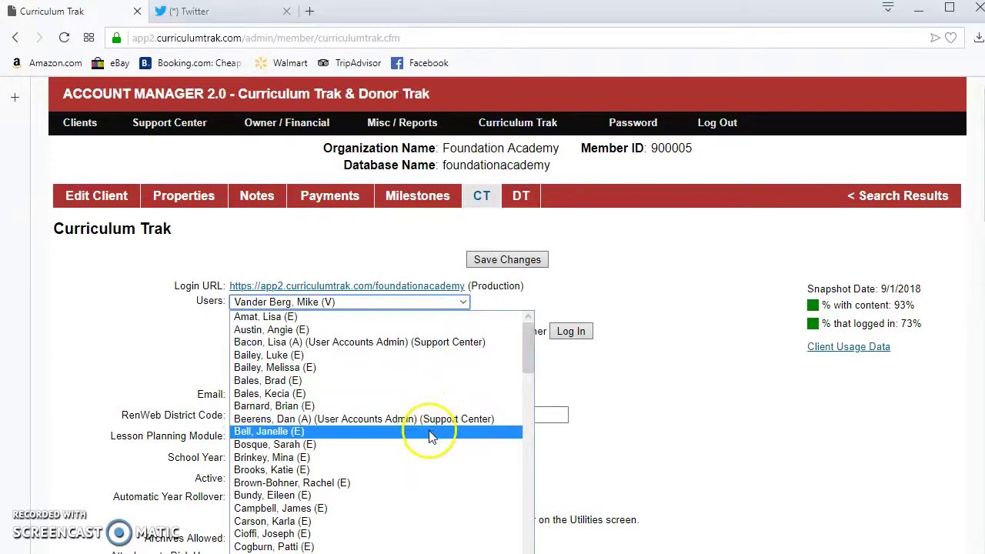
click(430, 421)
click(553, 331)
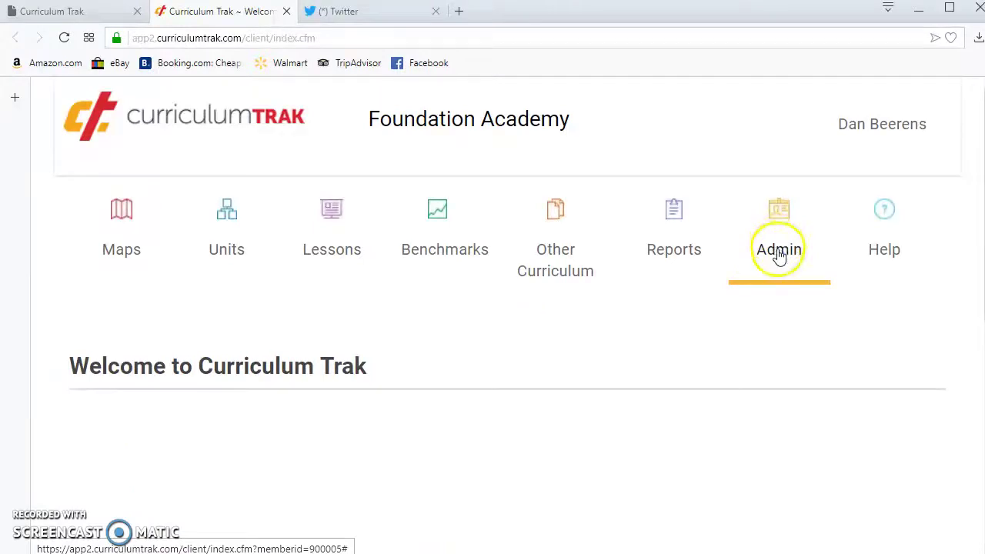
Open the Users Database and search for the logged-in administrator by first name.
click(777, 248)
click(780, 341)
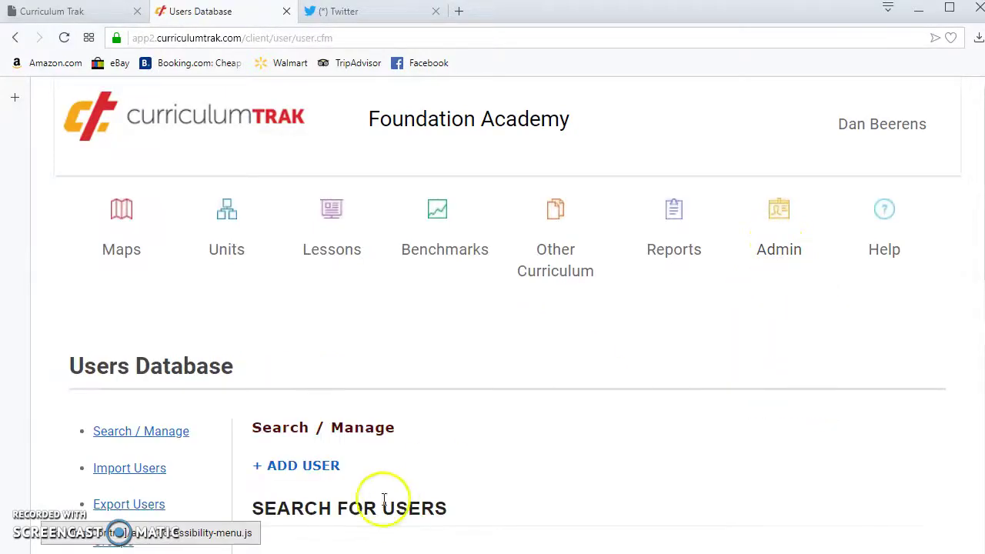
scroll(383, 499, down, 3)
click(268, 398)
text(d)
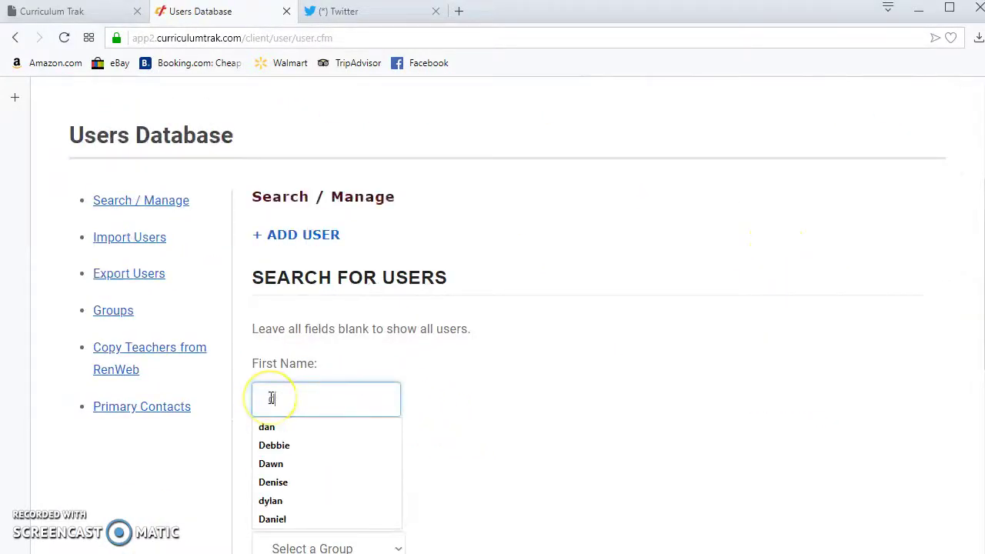
text(an)
key(Return)
scroll(431, 395, down, 6)
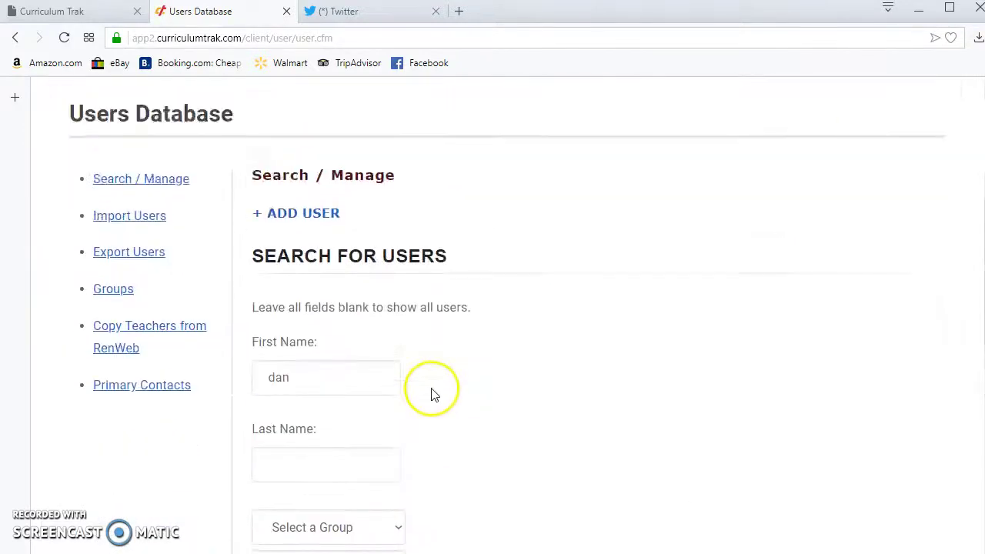
scroll(539, 424, down, 1)
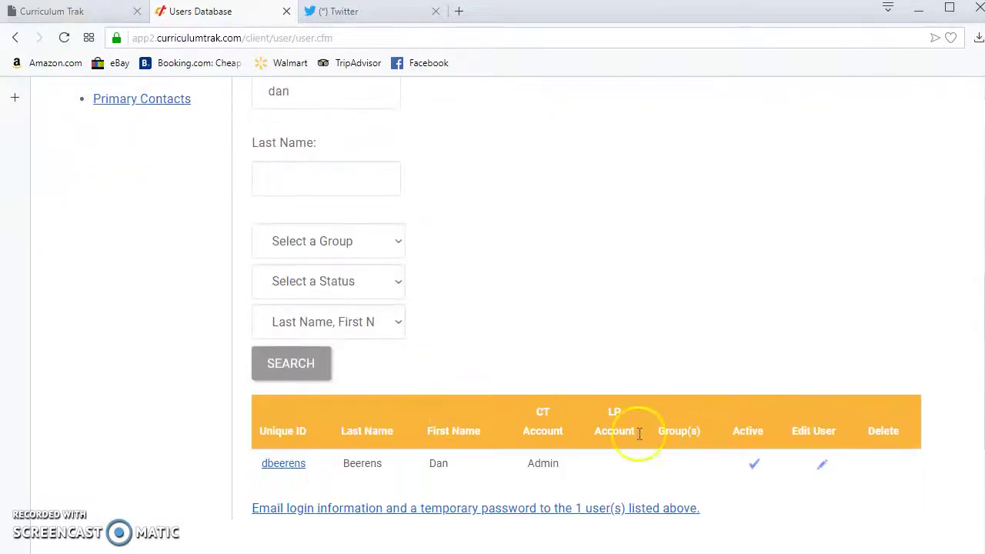
Edit the administrator's user record to enable the Lesson Plan Reviewer level and save it.
click(824, 466)
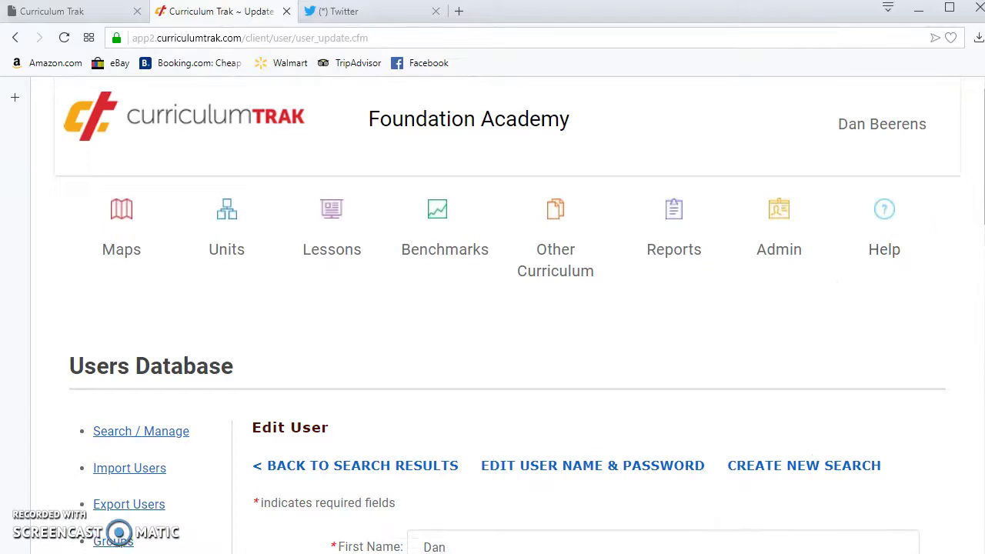
scroll(493, 316, down, 10)
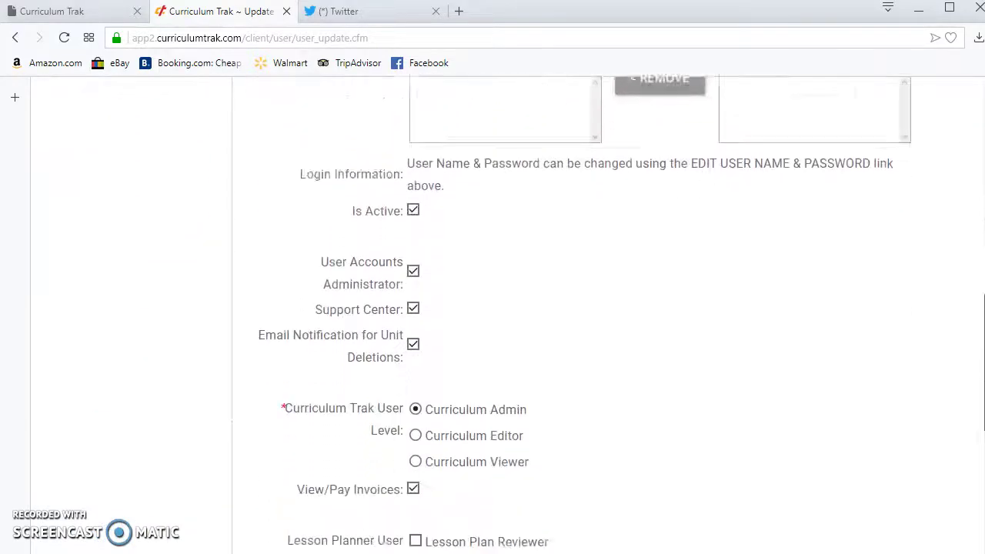
scroll(492, 316, down, 2)
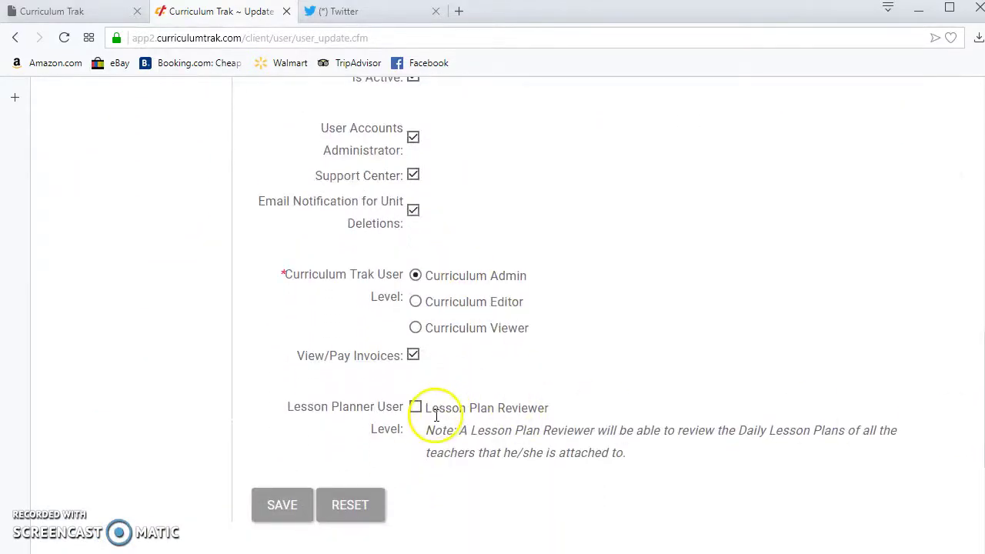
click(418, 413)
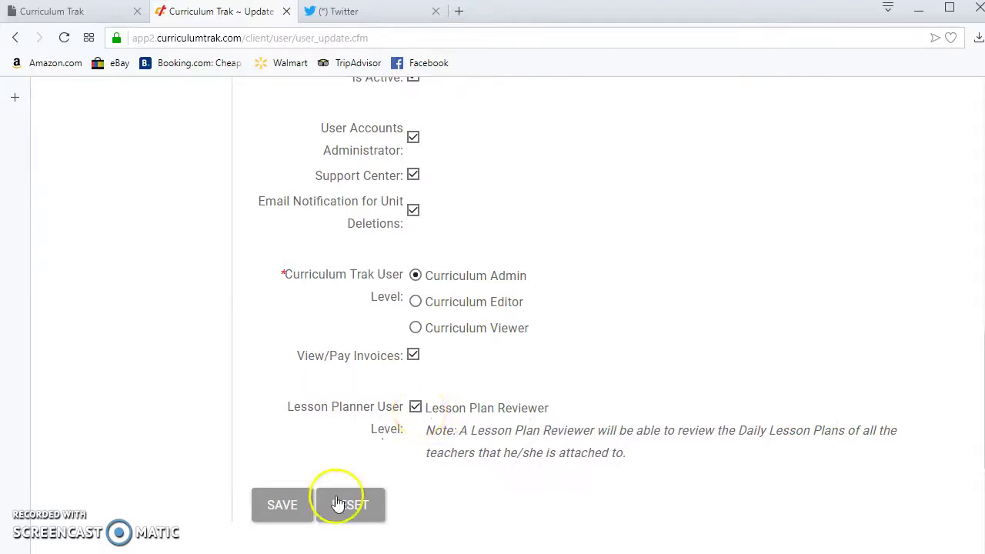
click(282, 512)
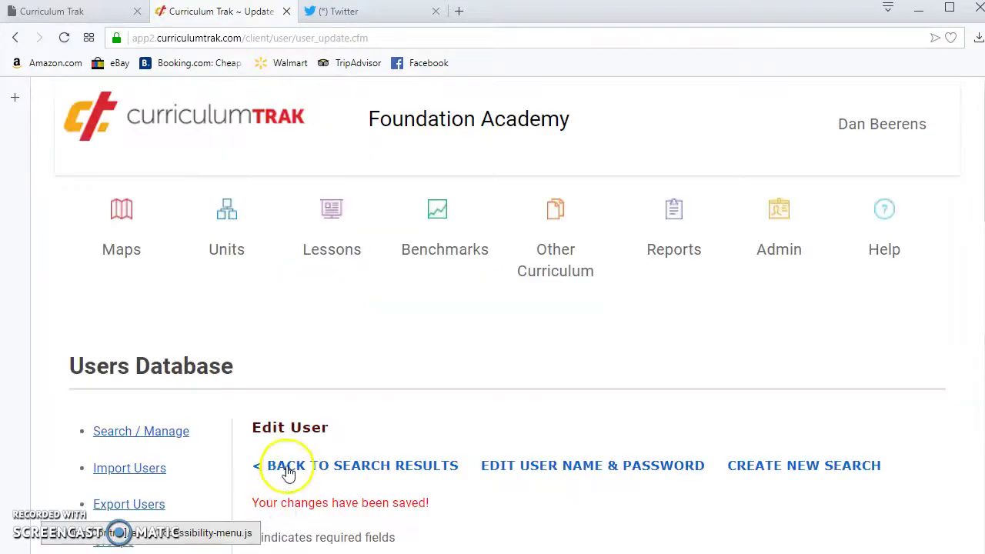
Run the Lesson Plan Progress Report for the twelfth-listed reviewer and look over the results.
click(342, 250)
scroll(361, 281, down, 2)
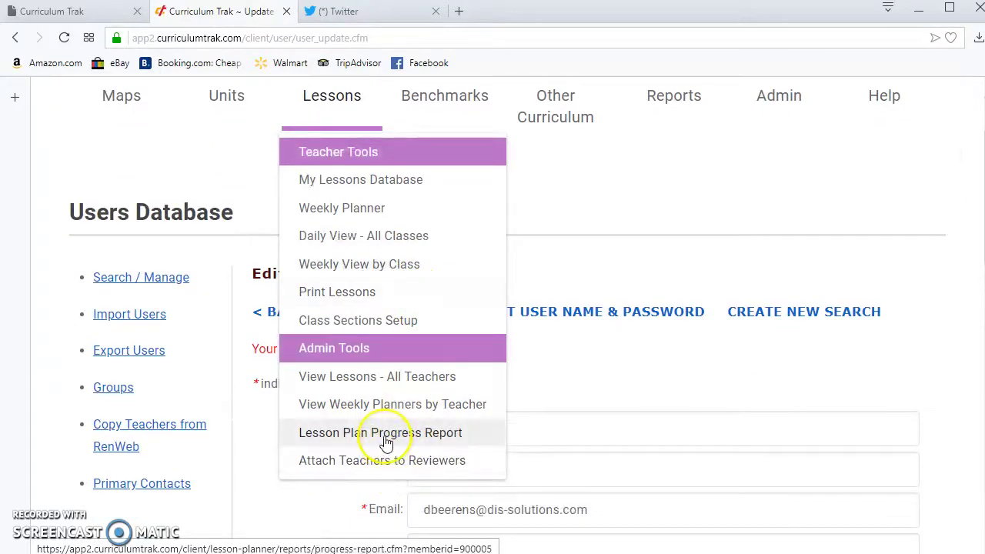
click(384, 438)
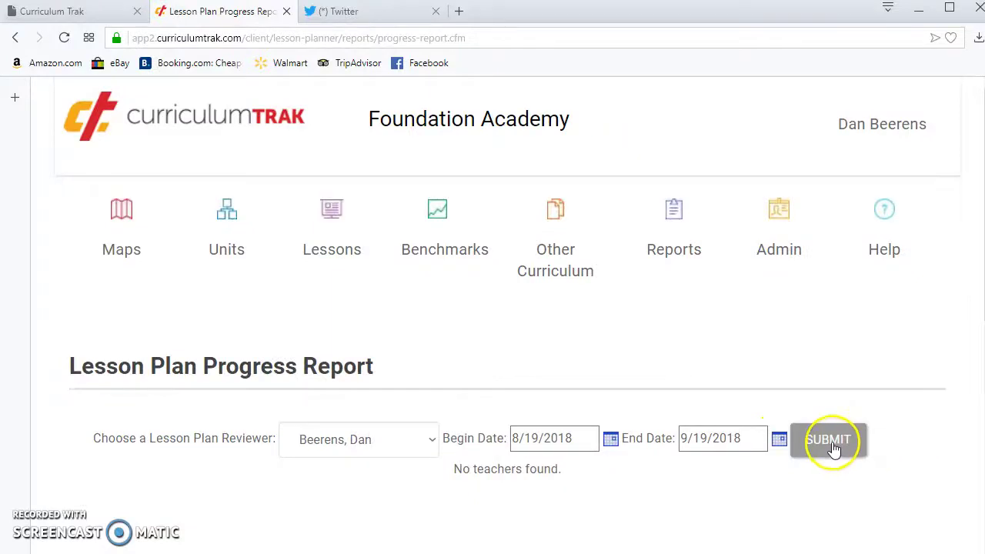
click(359, 439)
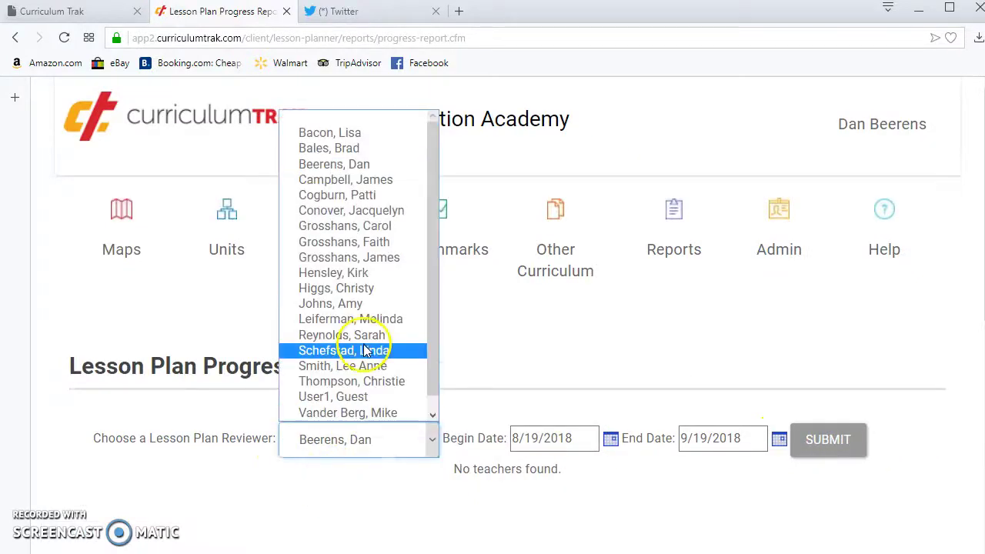
click(348, 303)
click(835, 452)
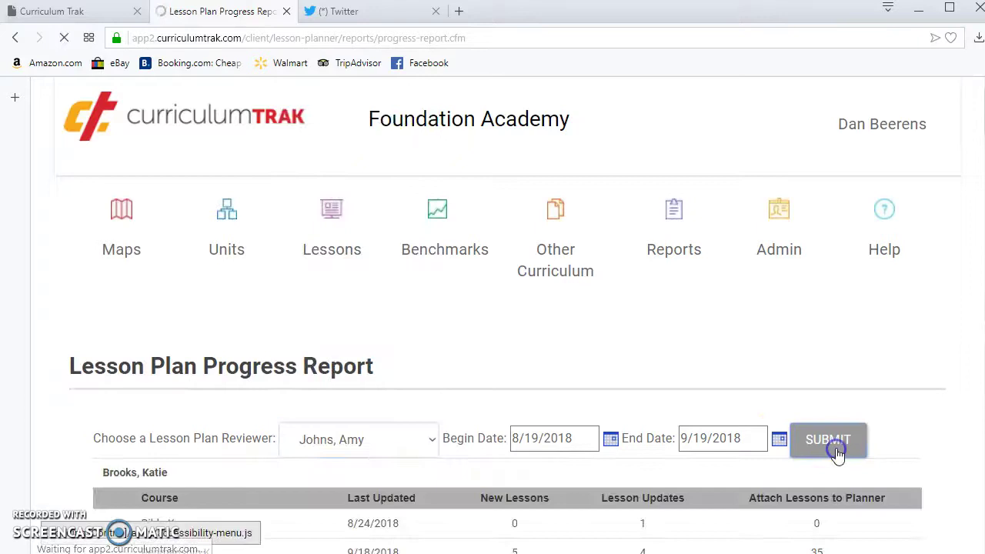
scroll(836, 453, down, 2)
scroll(836, 452, up, 2)
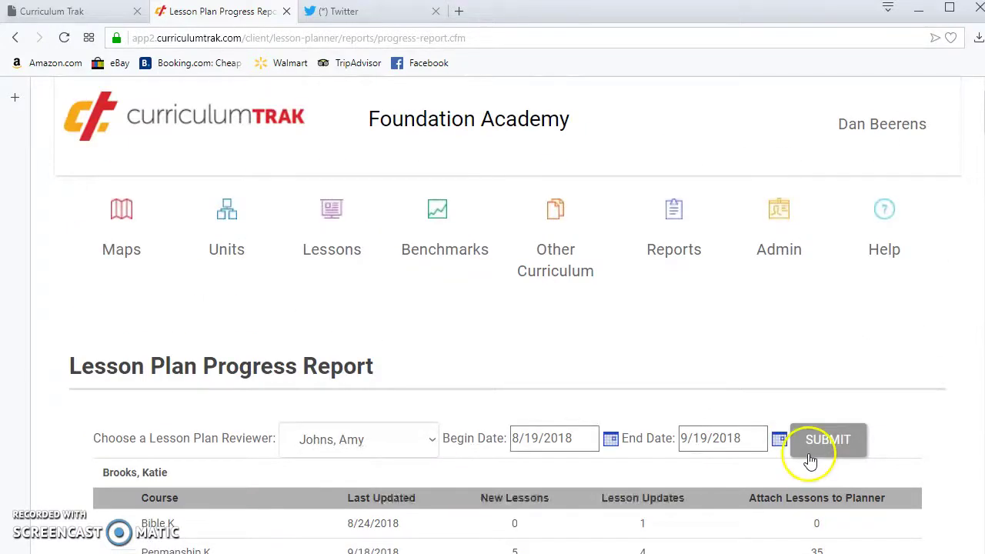
Open the administrator's Weekly Planner and check which teachers can be chosen there.
mouse_move(327, 241)
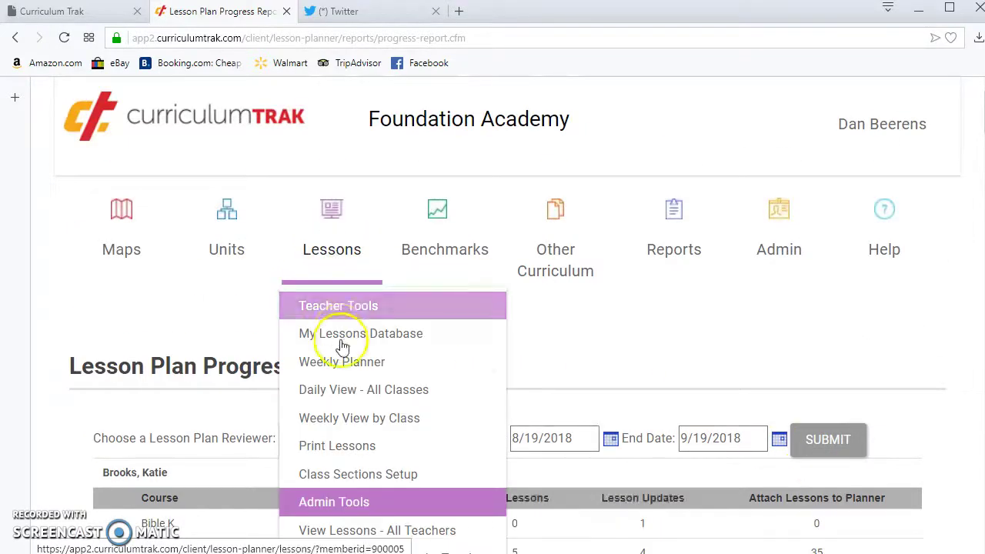
scroll(347, 366, down, 1)
scroll(347, 365, up, 1)
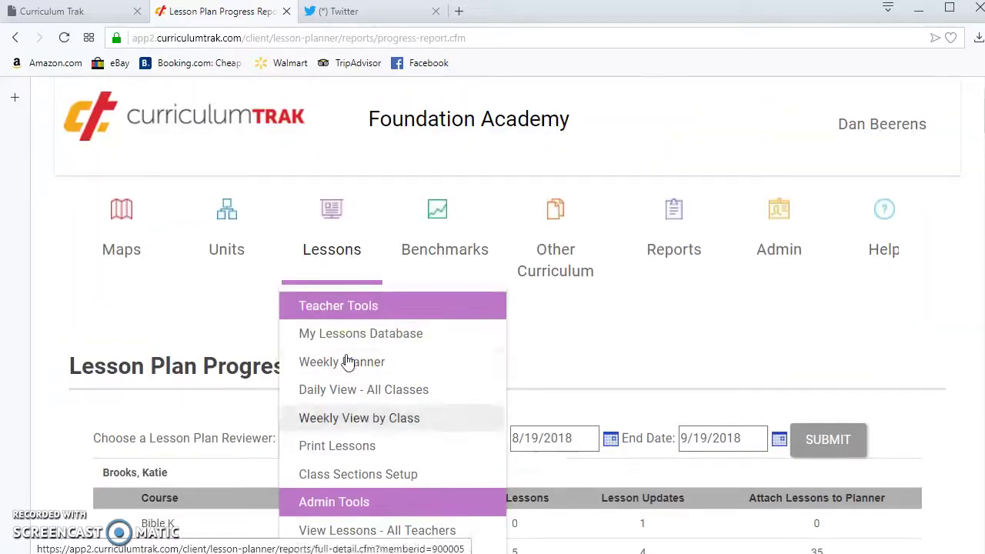
click(352, 364)
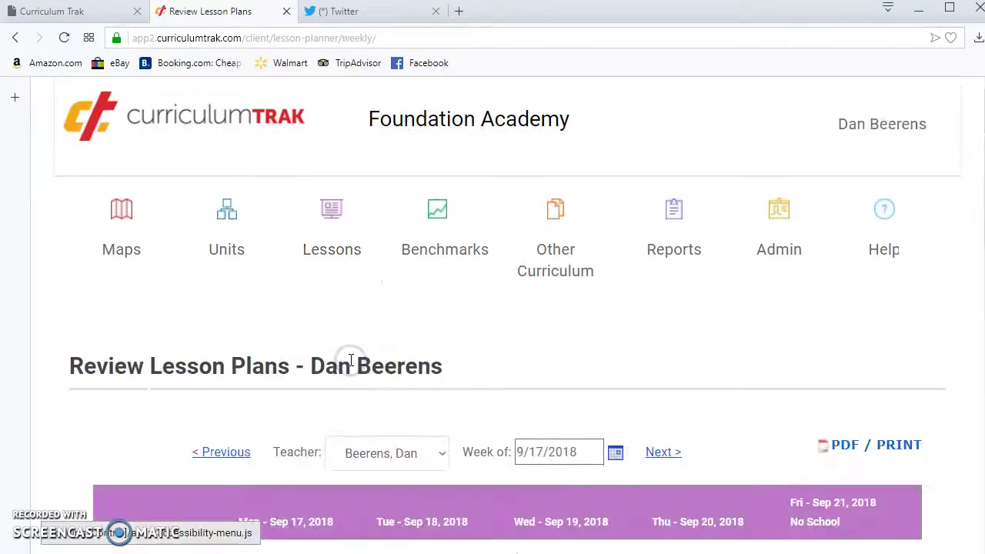
click(395, 456)
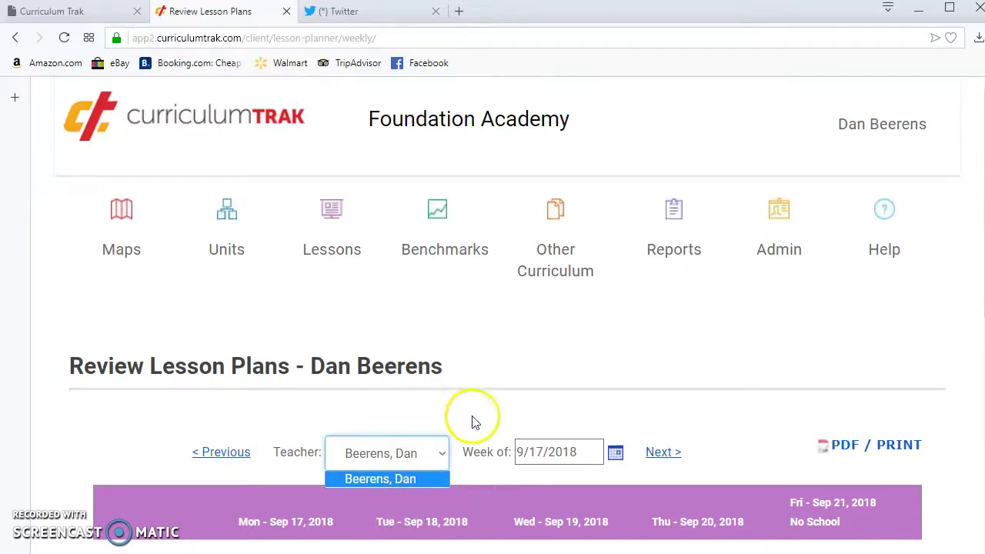
Open Attach Teachers to Reviewers and view the available lesson plan reviewers without choosing one.
click(325, 240)
scroll(419, 438, down, 2)
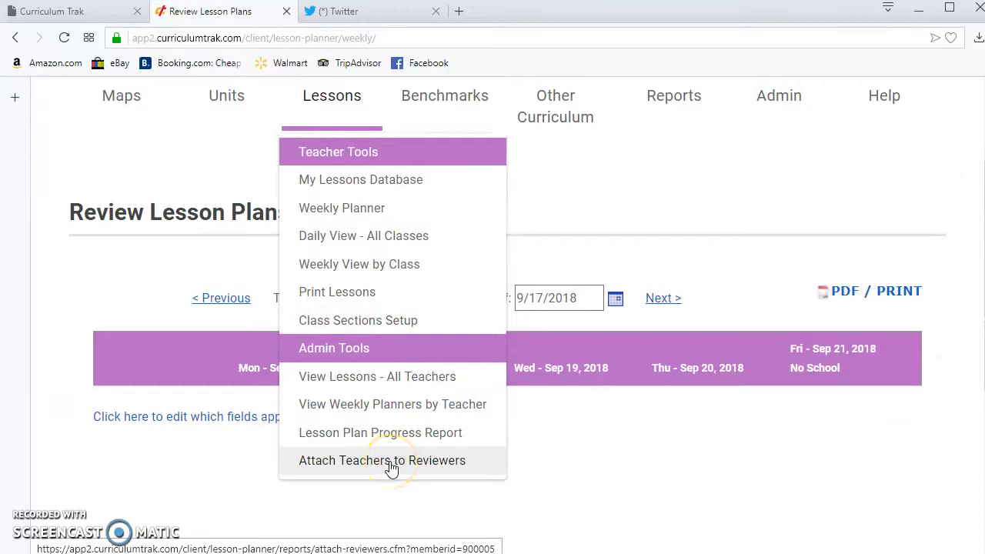
click(391, 466)
scroll(473, 438, down, 2)
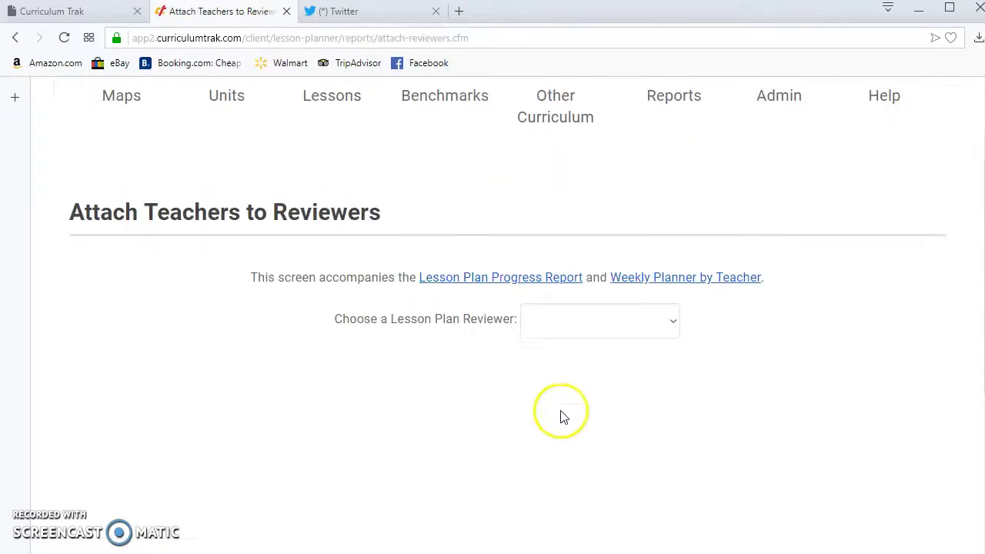
click(612, 312)
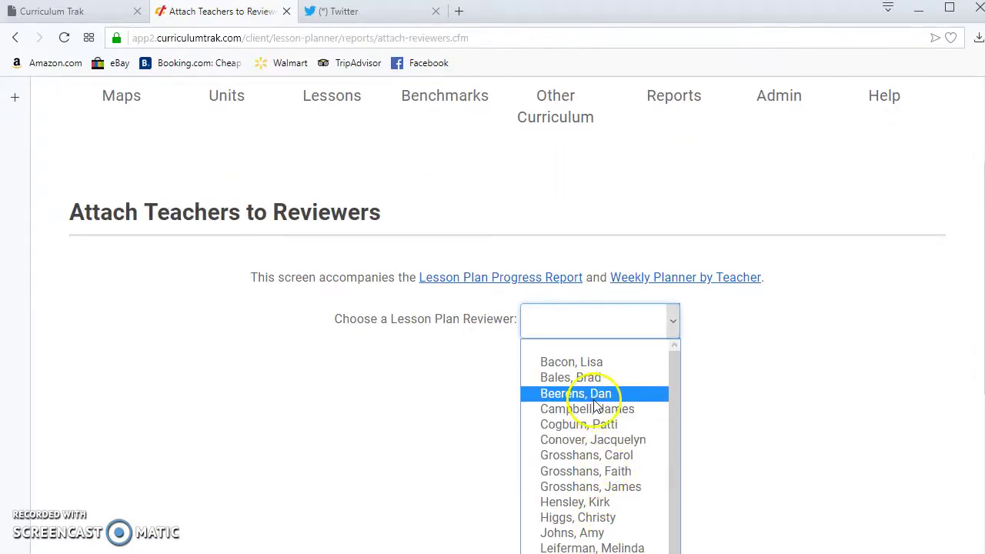
click(732, 416)
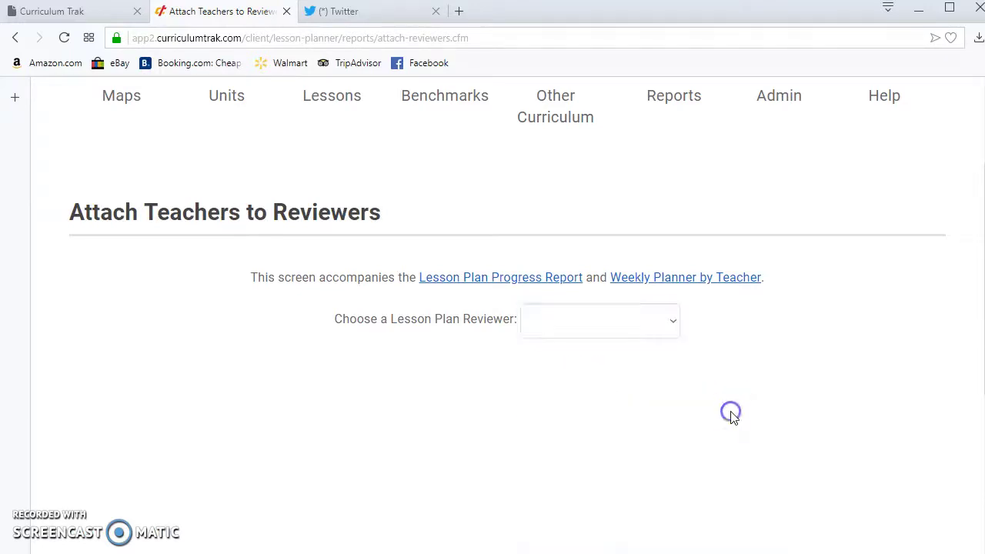
Open View Weekly Planners by Teacher and look through the selectable teachers.
scroll(731, 422, up, 2)
mouse_move(335, 264)
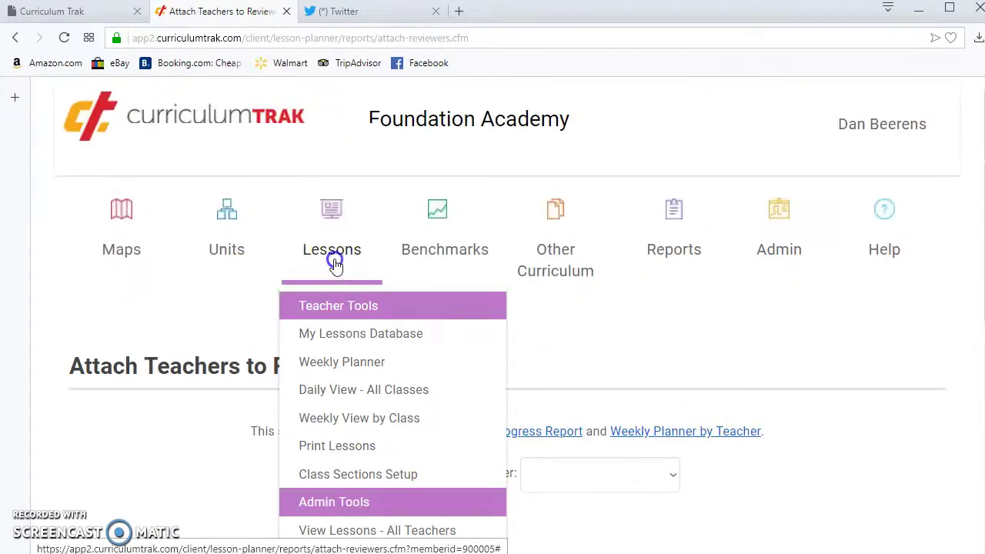
scroll(401, 354, down, 2)
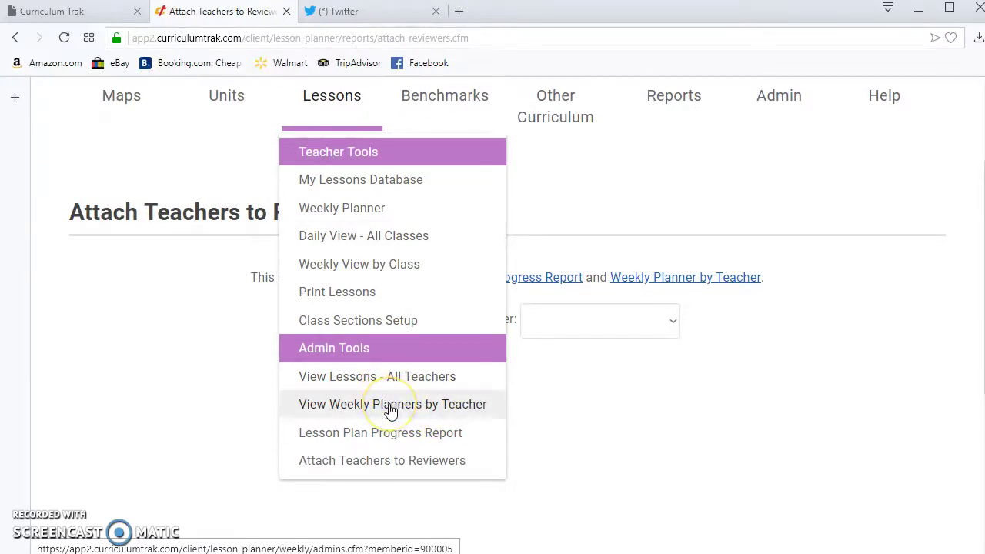
click(391, 406)
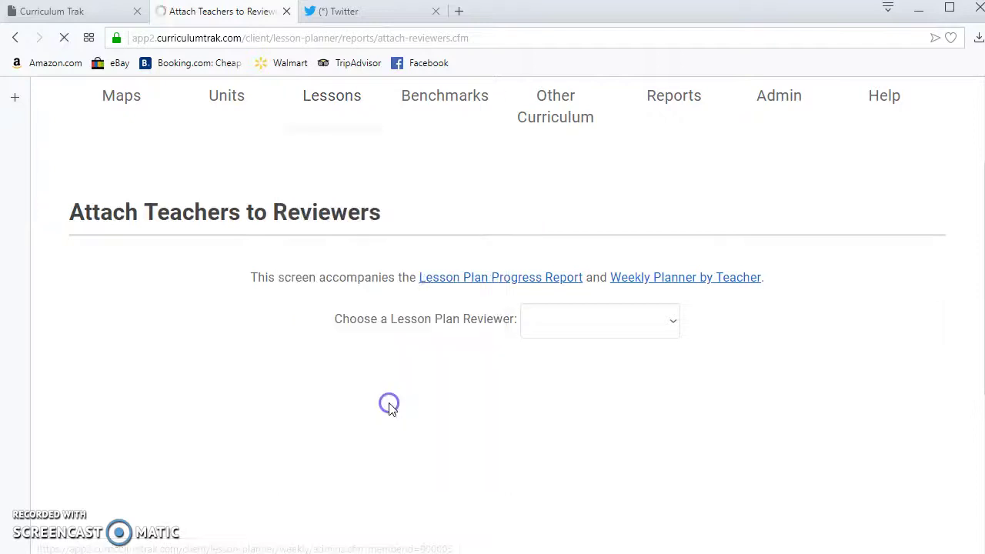
click(305, 367)
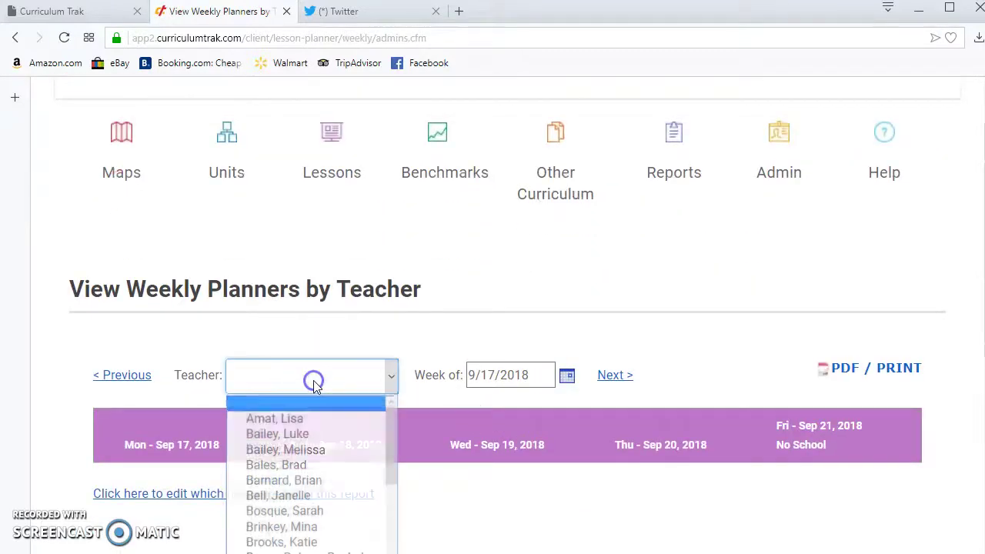
scroll(334, 419, down, 9)
scroll(334, 424, up, 6)
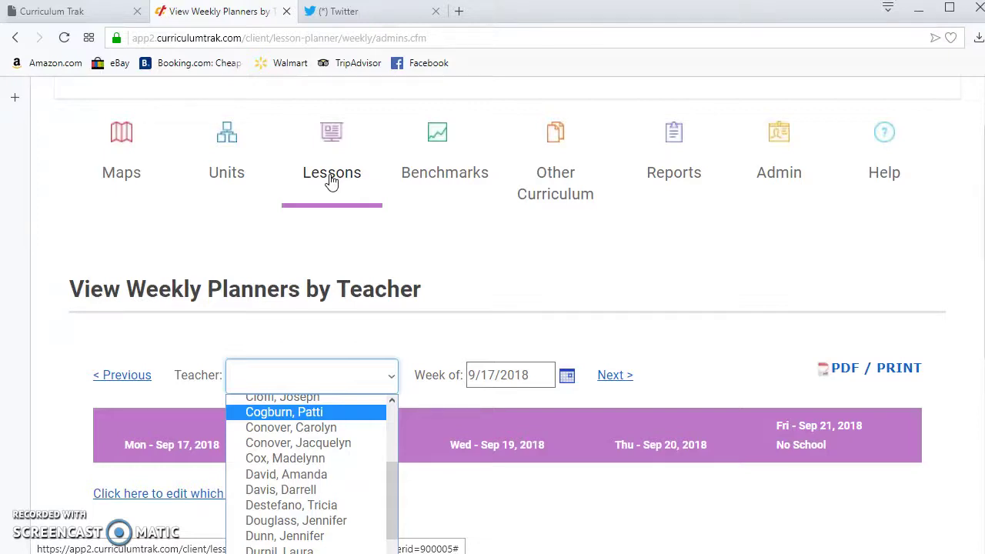
key(Up)
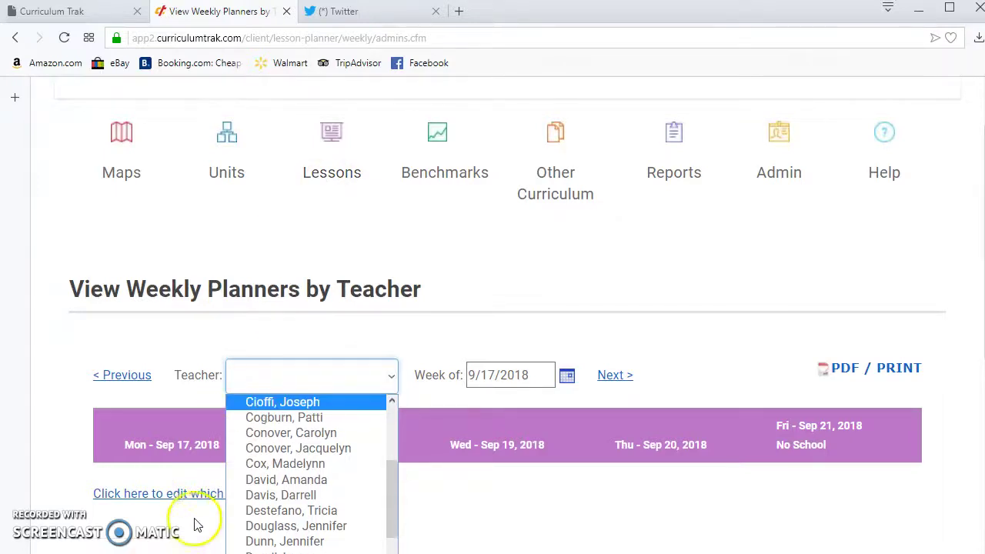